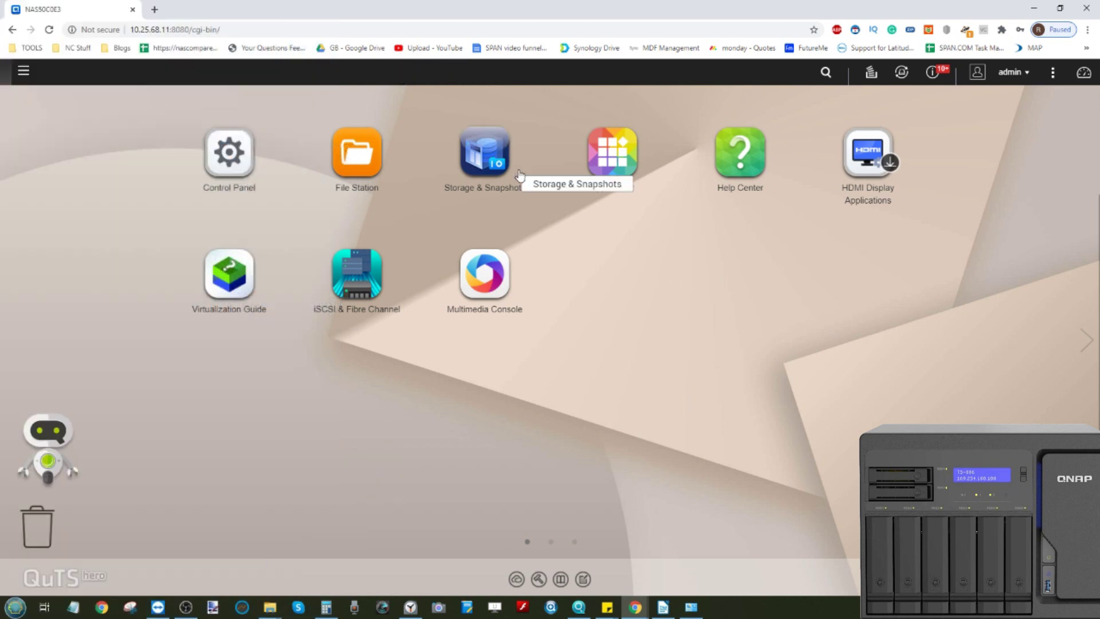
- Open Control Panel to view the TS-h886 system info: firmware h4.5.0.1352, 16 GB memory
click(194, 154)
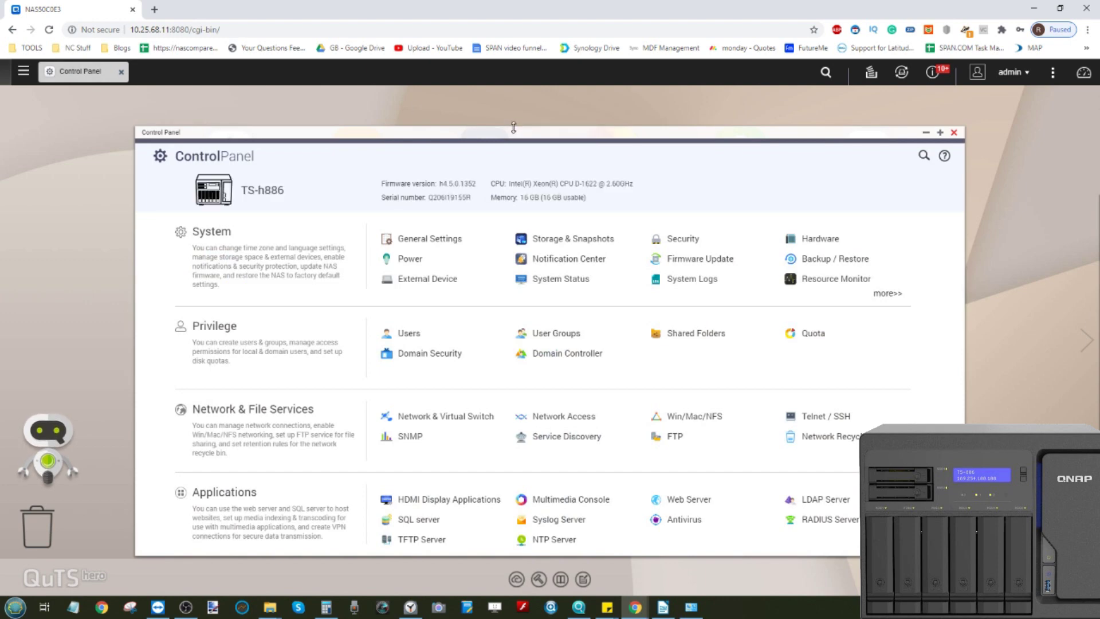
- Enlarge Control Panel, check the Users Create options, then show Network & File Services > Network Access
drag(514, 130, 513, 99)
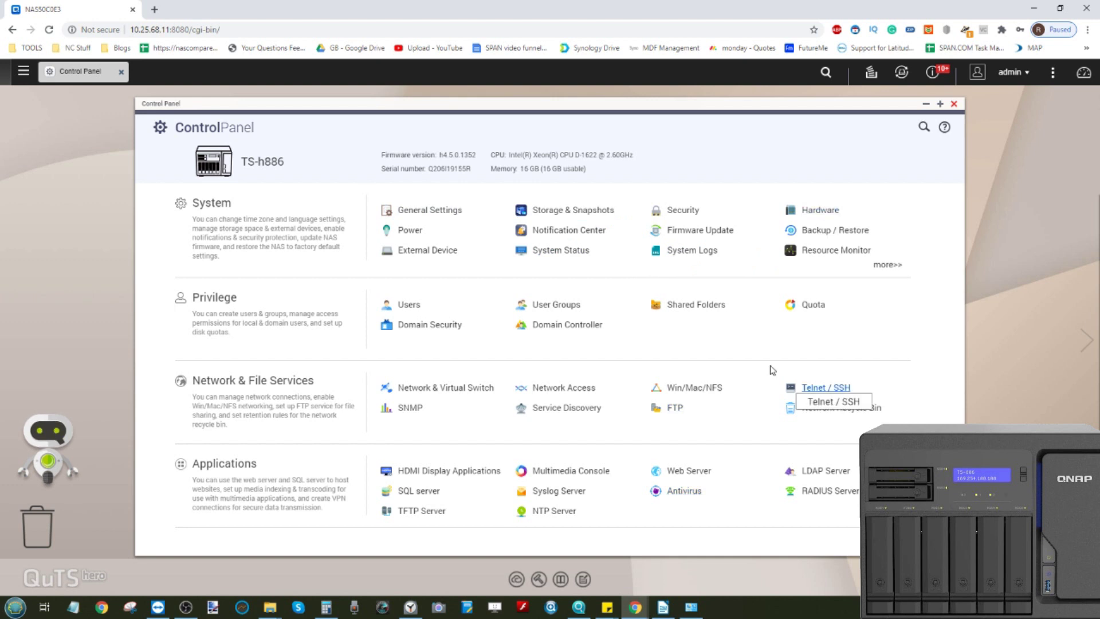
click(889, 266)
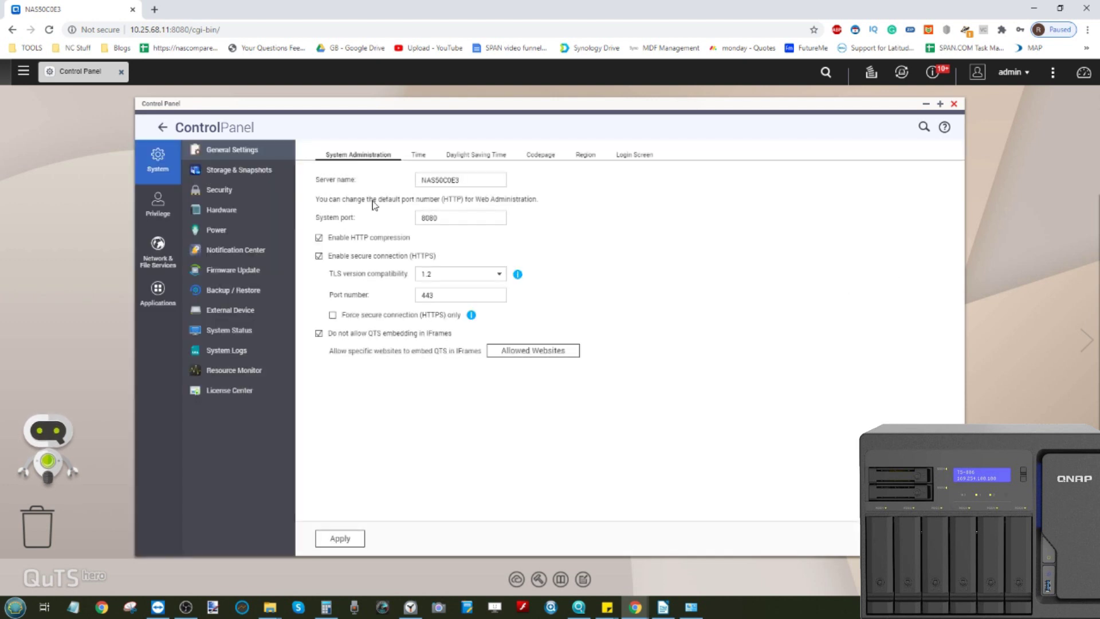
click(160, 202)
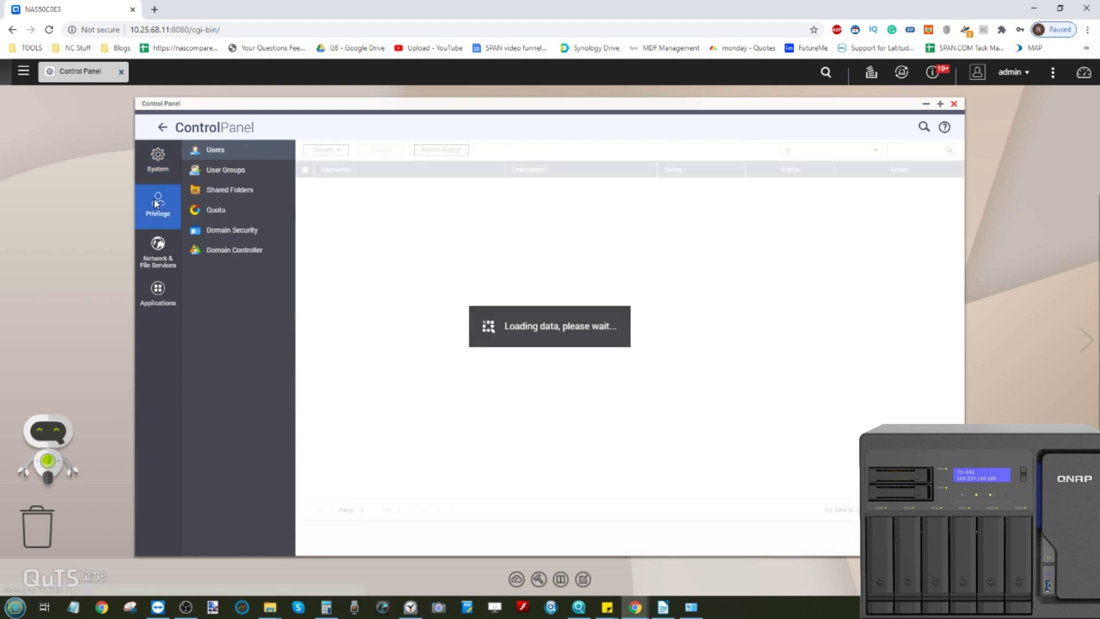
click(324, 150)
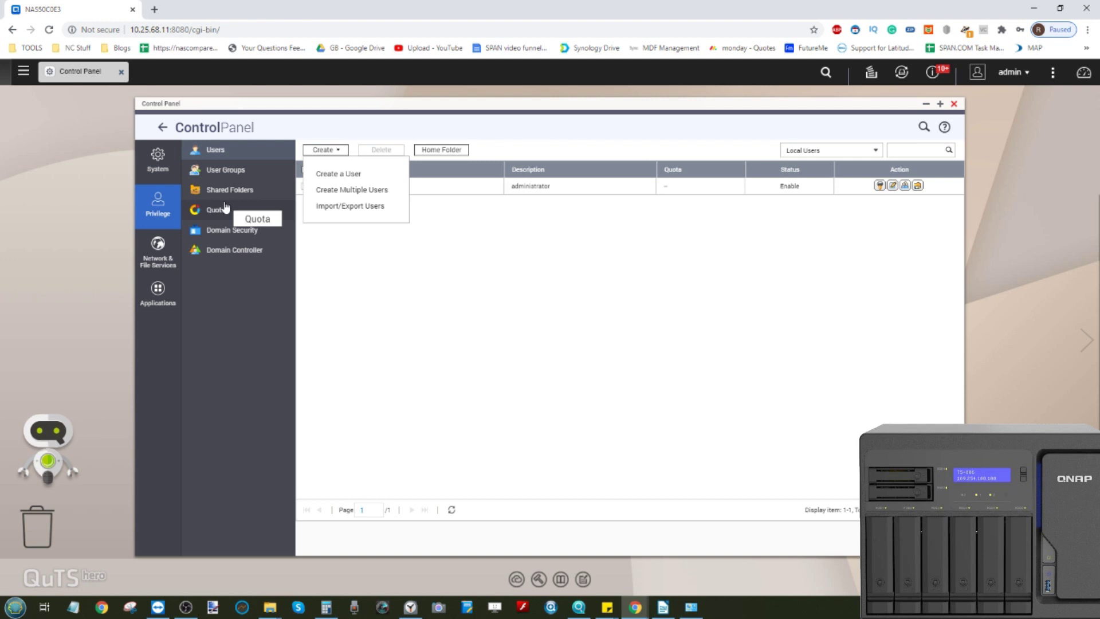
click(168, 243)
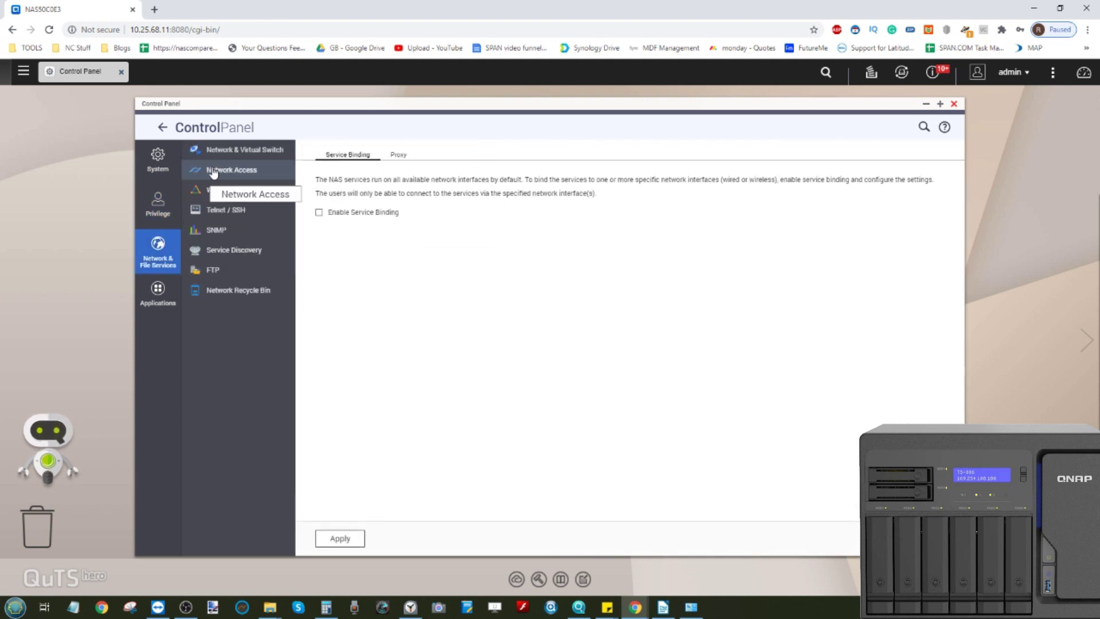
click(239, 150)
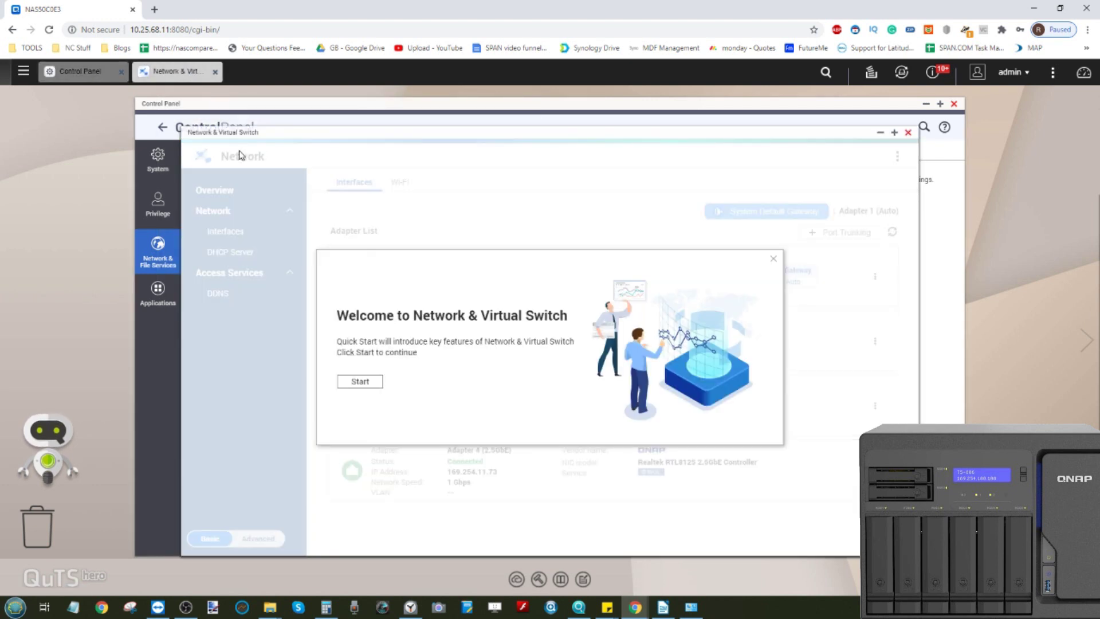
click(354, 386)
click(239, 544)
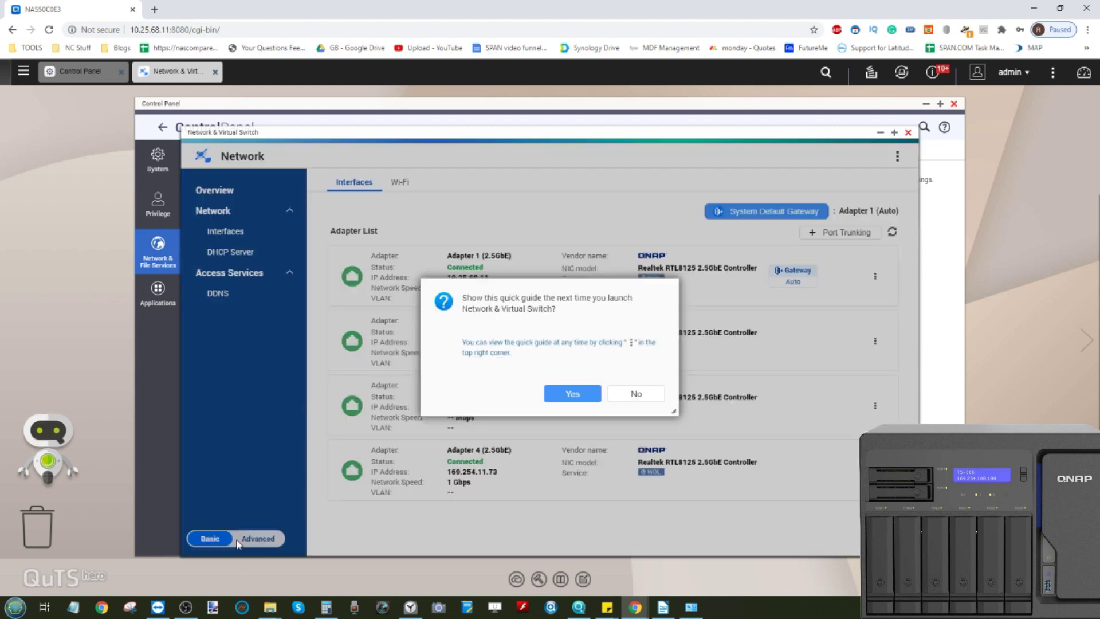
click(590, 395)
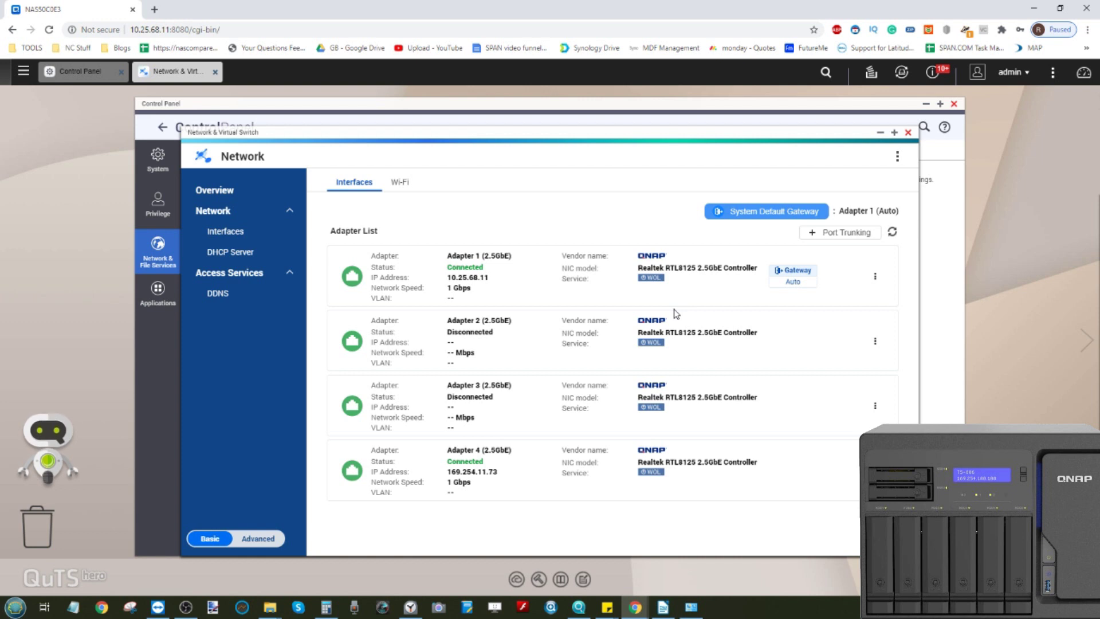
click(252, 538)
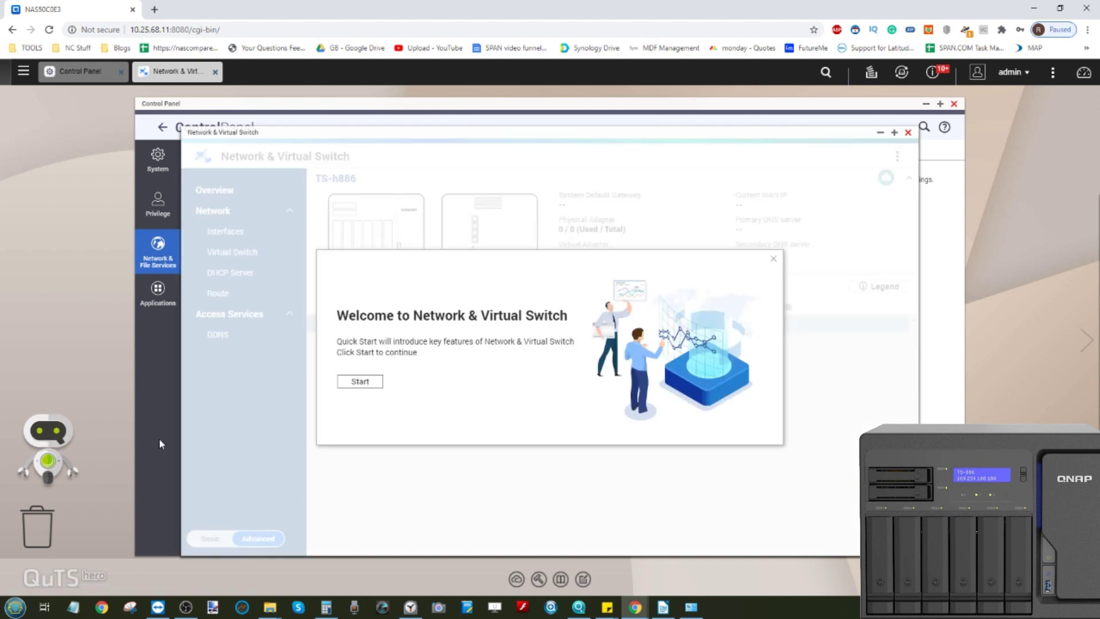
click(360, 380)
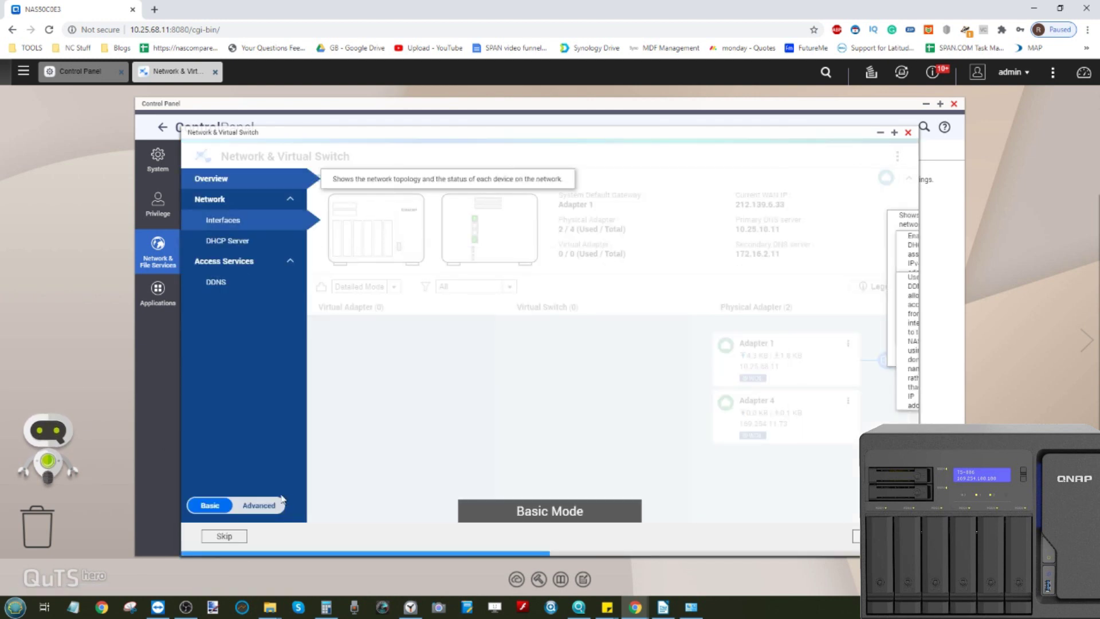
click(214, 536)
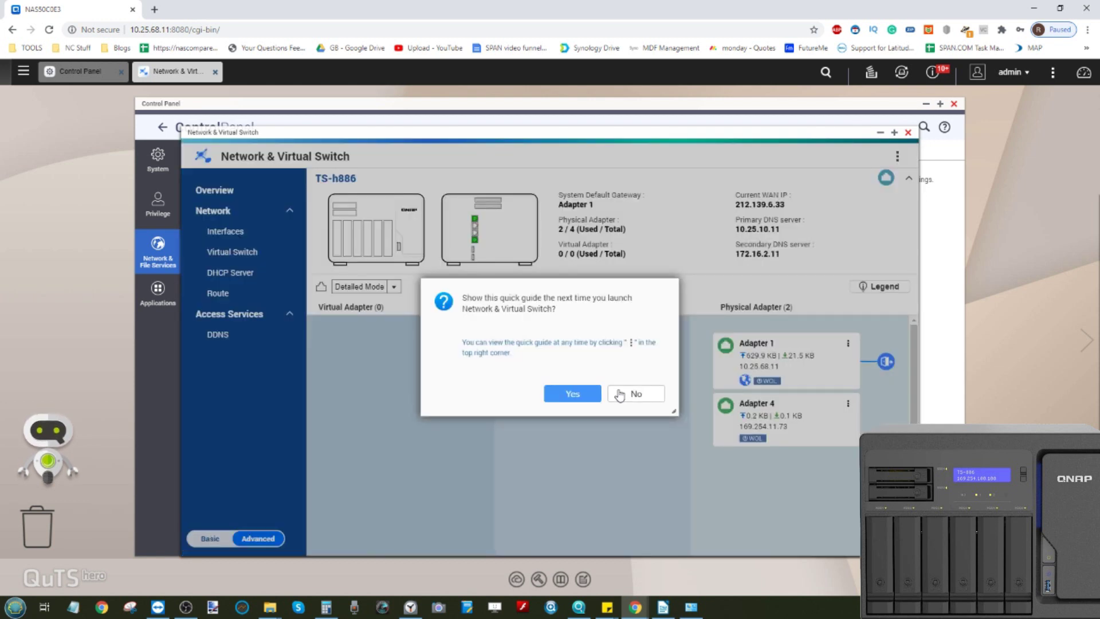
click(620, 395)
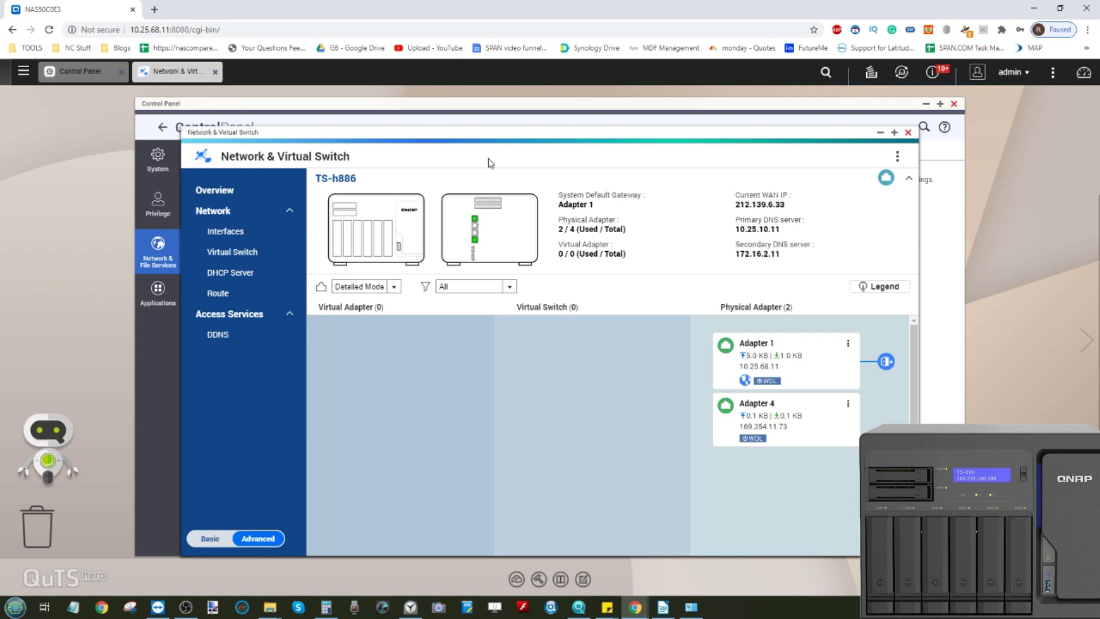
click(227, 234)
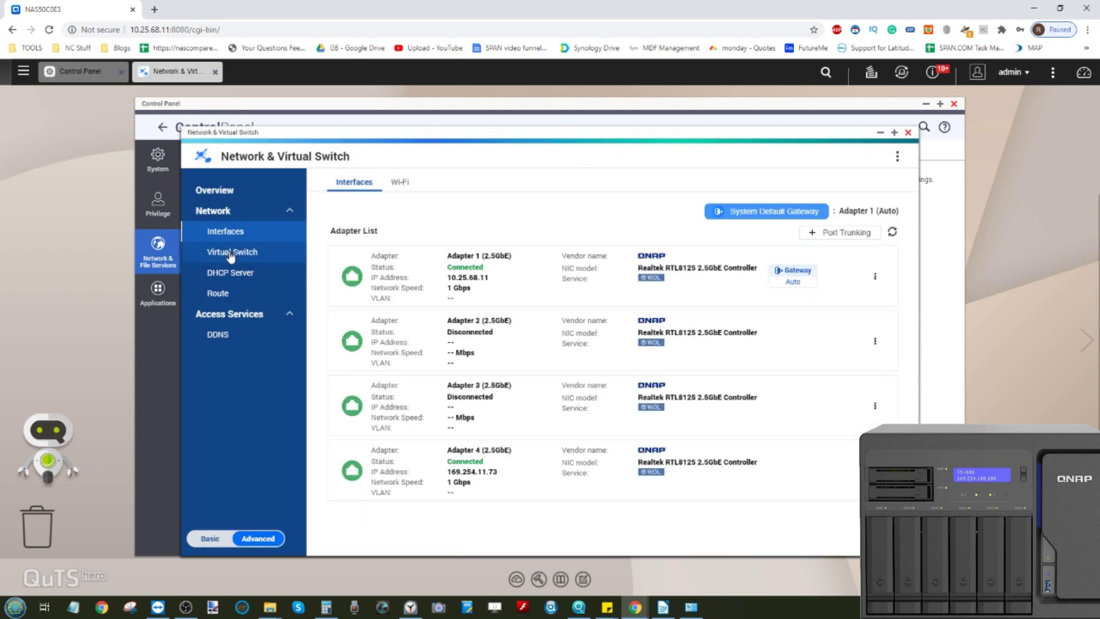
click(231, 252)
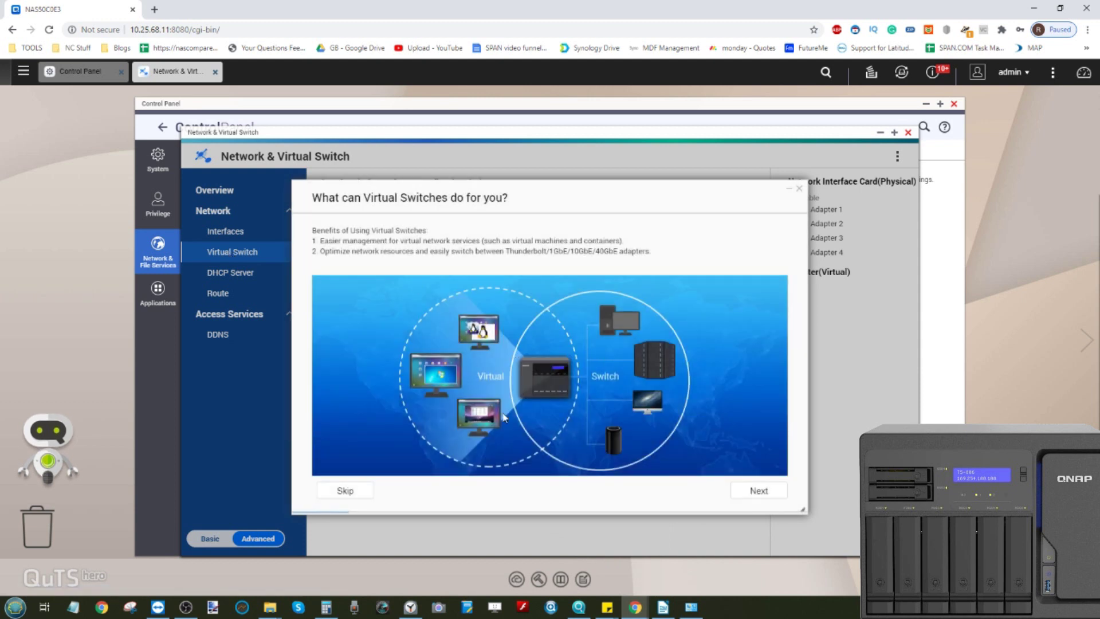
click(799, 189)
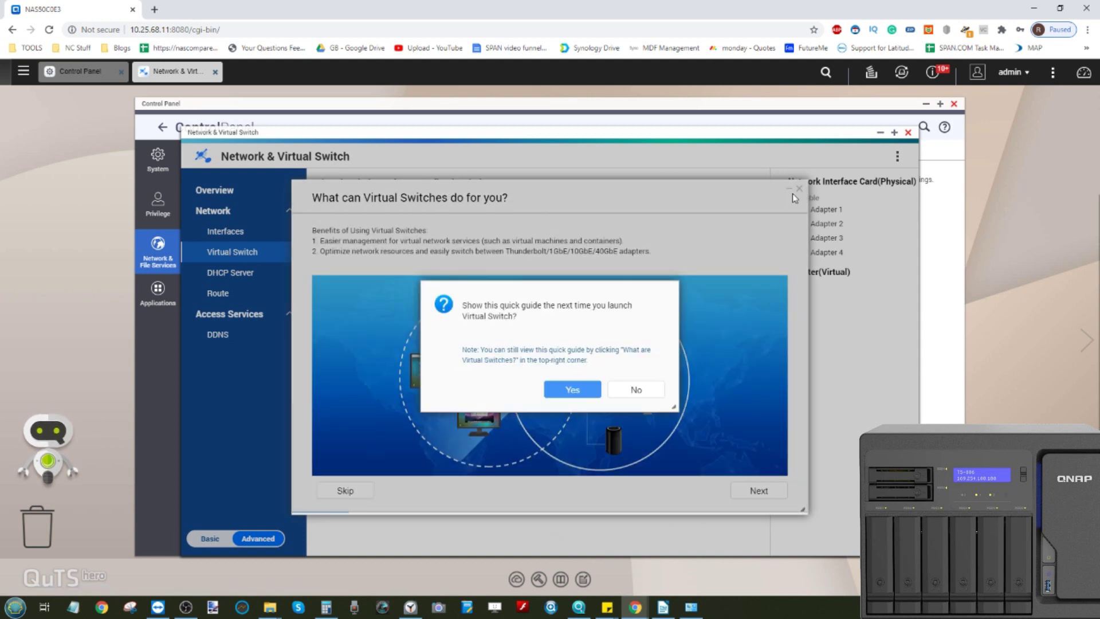
click(589, 390)
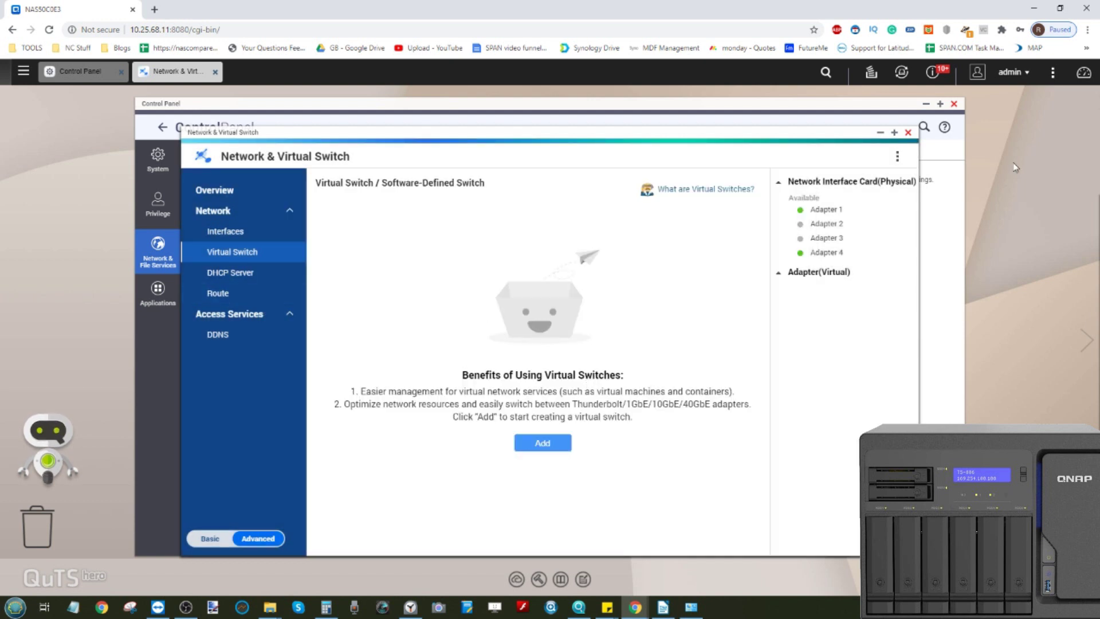
click(908, 133)
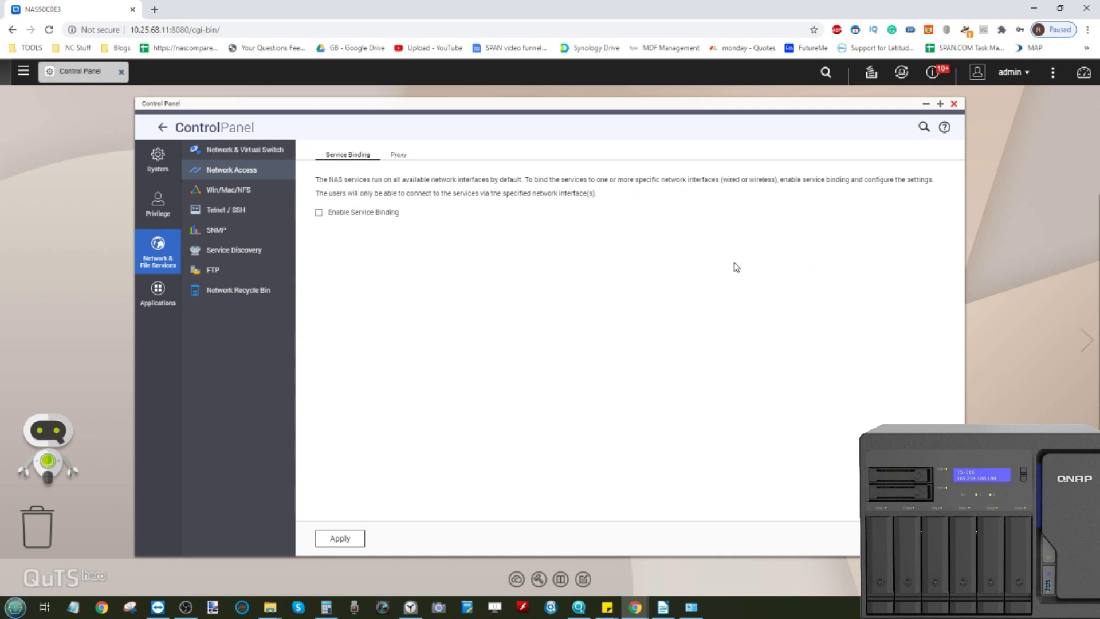
- Return to System settings and open Storage & Snapshots, keeping it minimized in the background
click(162, 161)
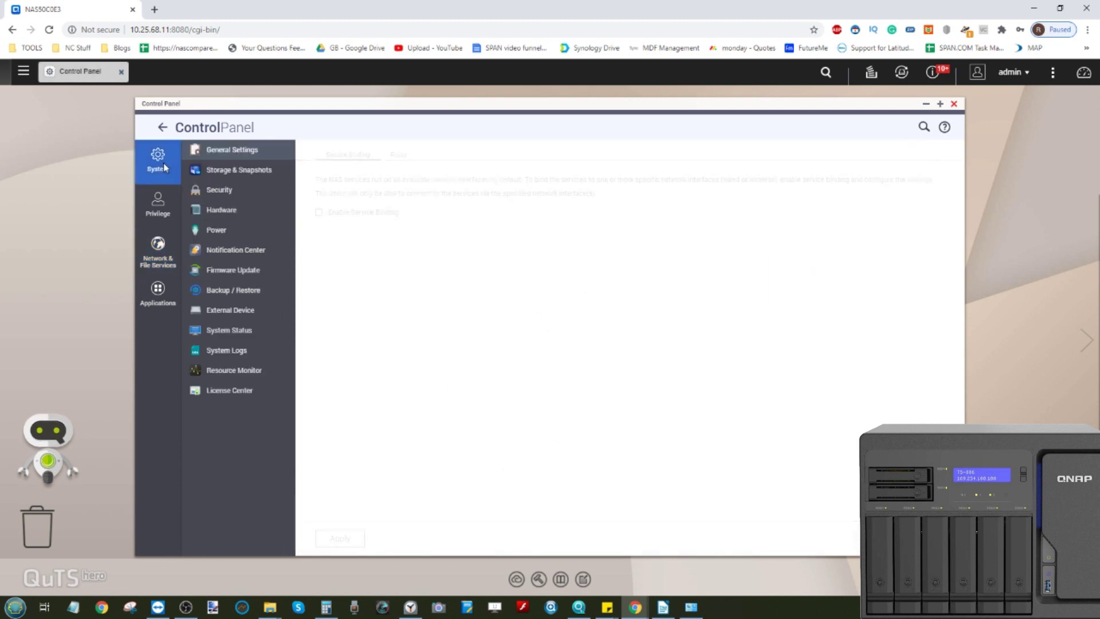
click(231, 169)
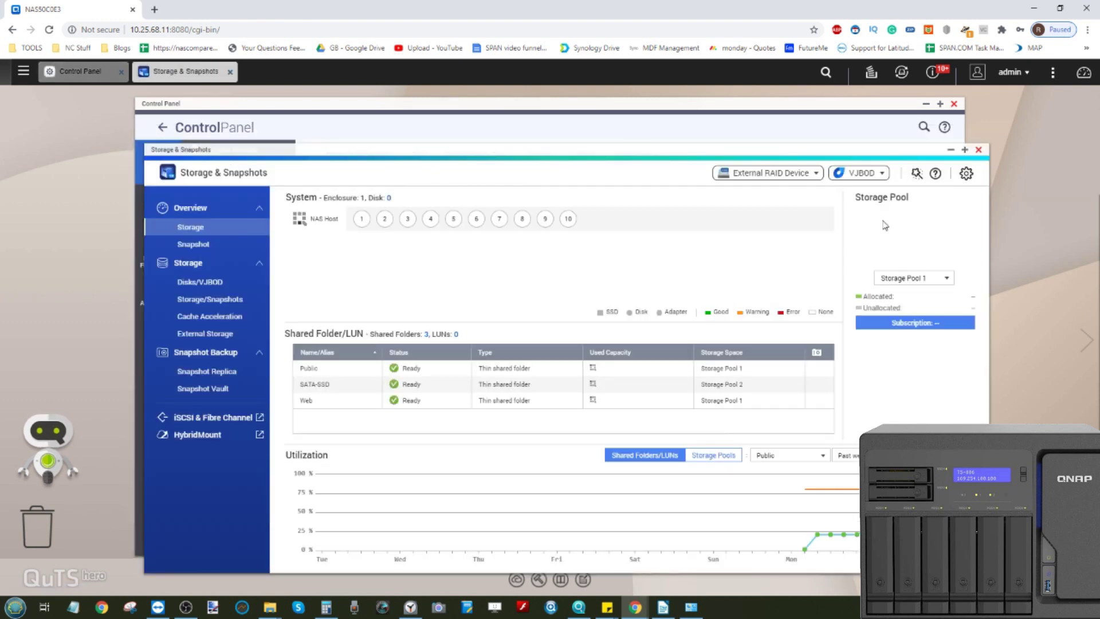
click(951, 150)
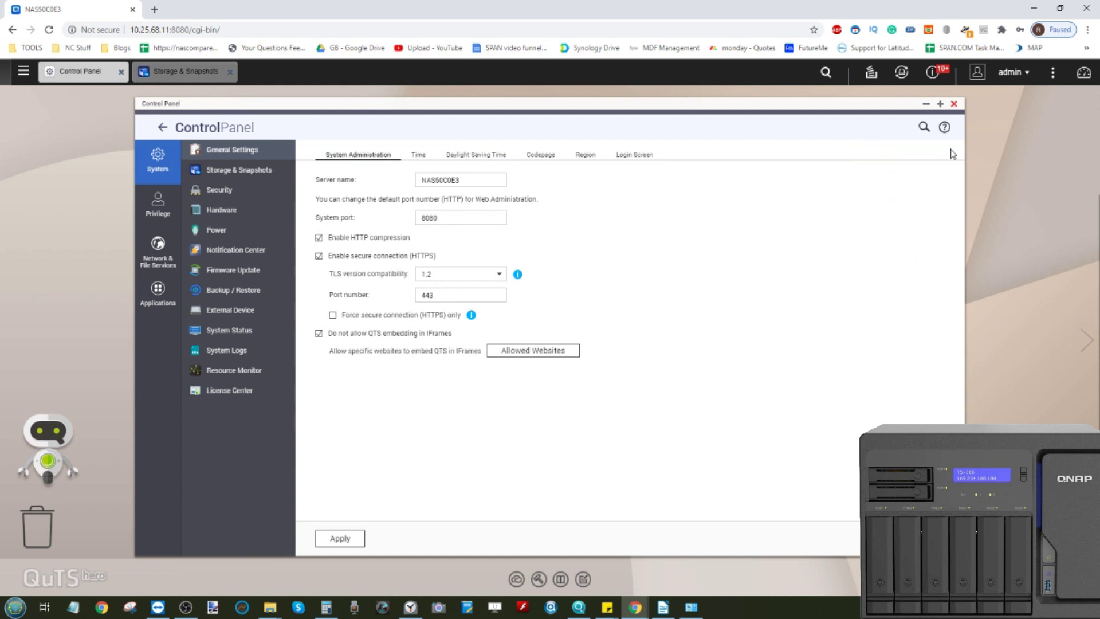
click(251, 167)
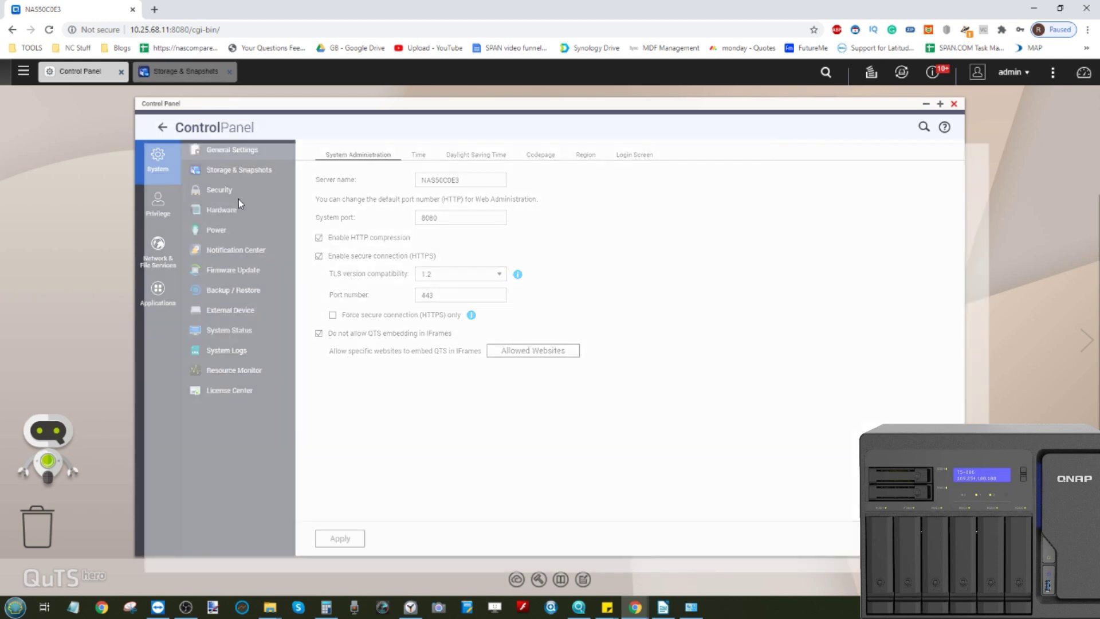
click(950, 149)
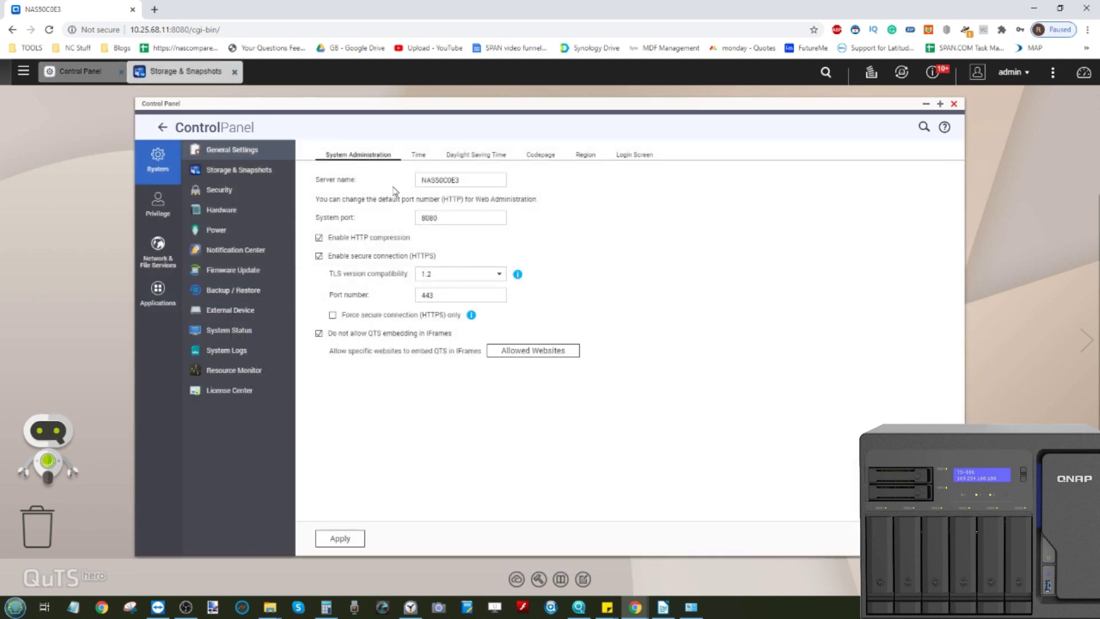
- View the Security allow/deny list, glance at the main menu, then show Hardware settings
click(219, 188)
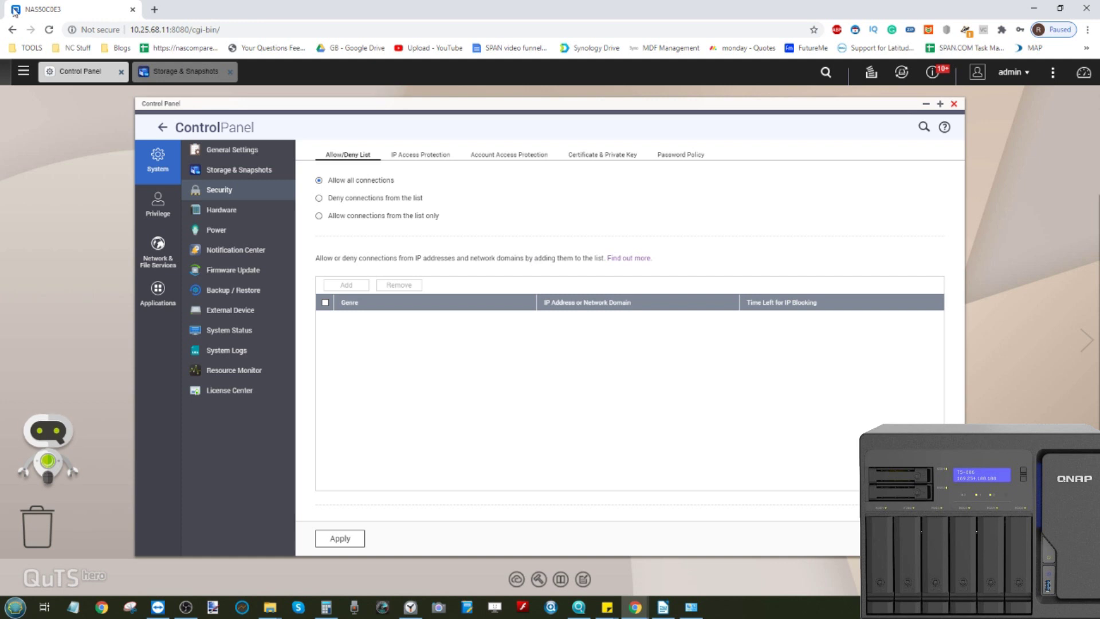
click(21, 72)
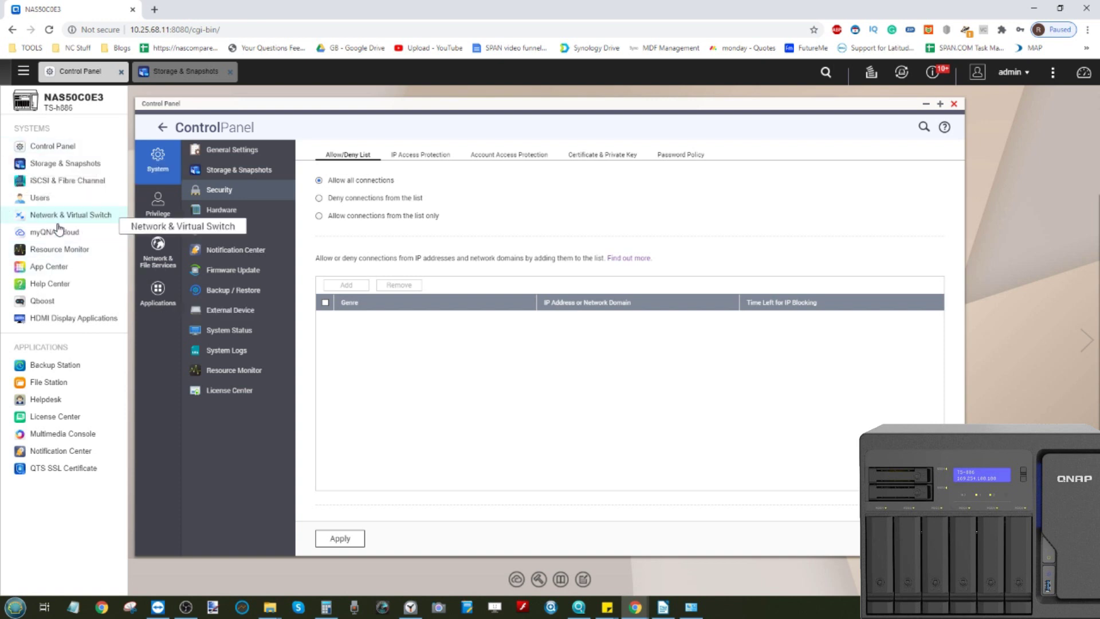
click(319, 125)
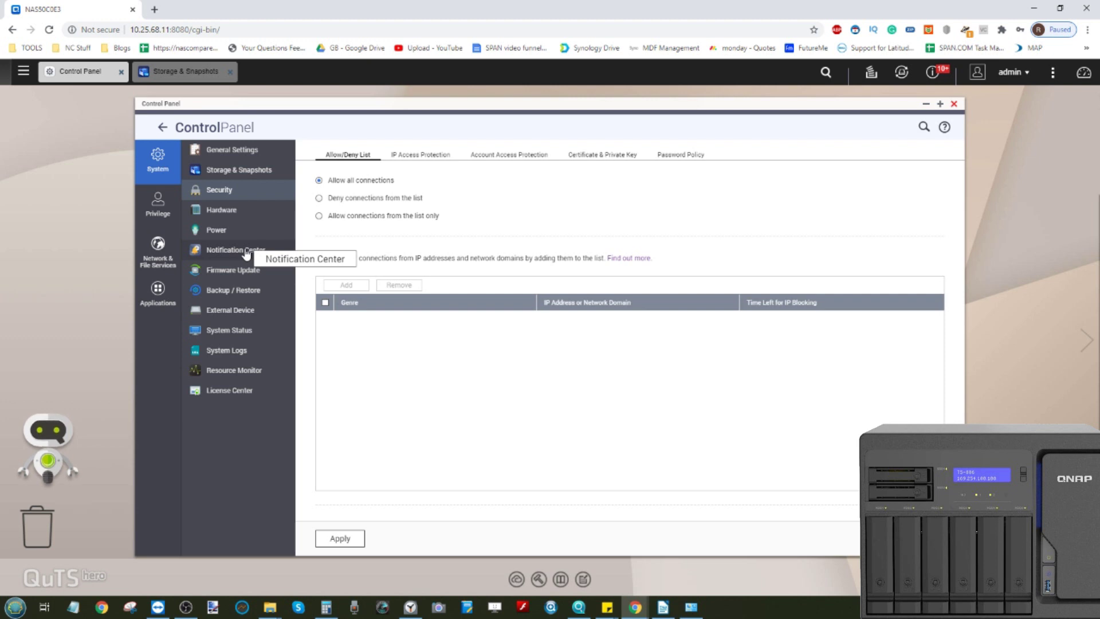
click(228, 211)
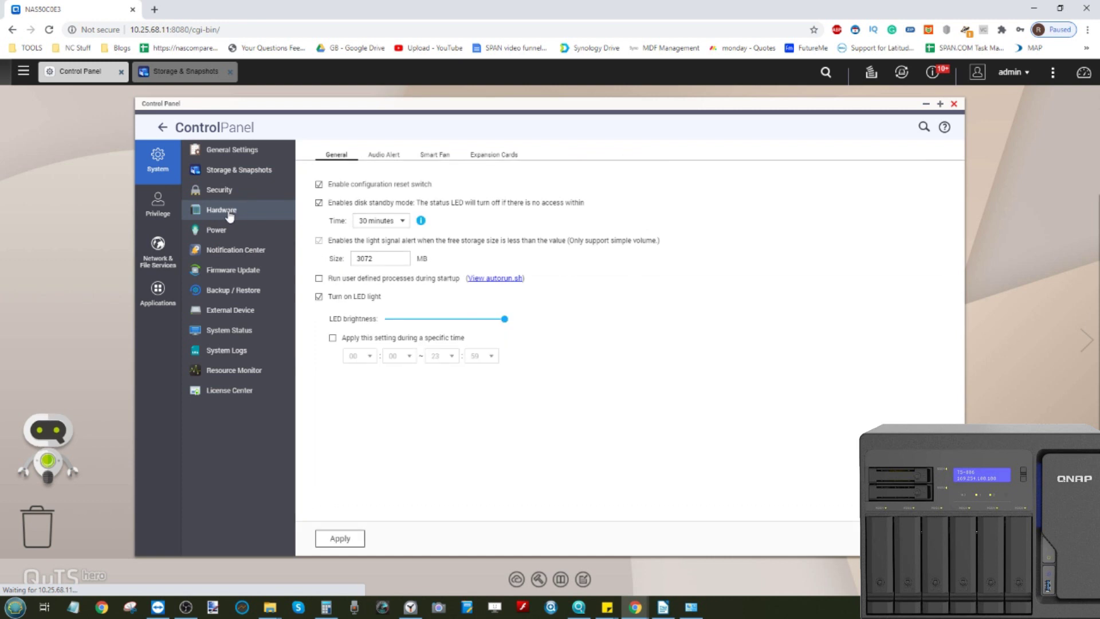
- Check the installed expansion cards and general hardware settings, then minimize Control Panel to the desktop
click(506, 157)
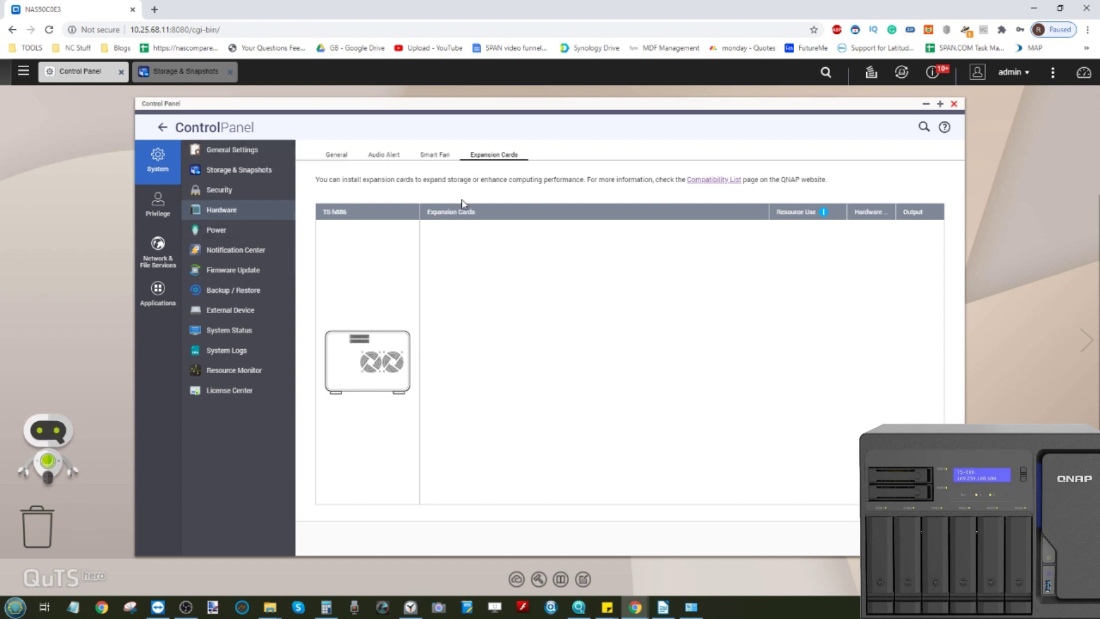
click(342, 160)
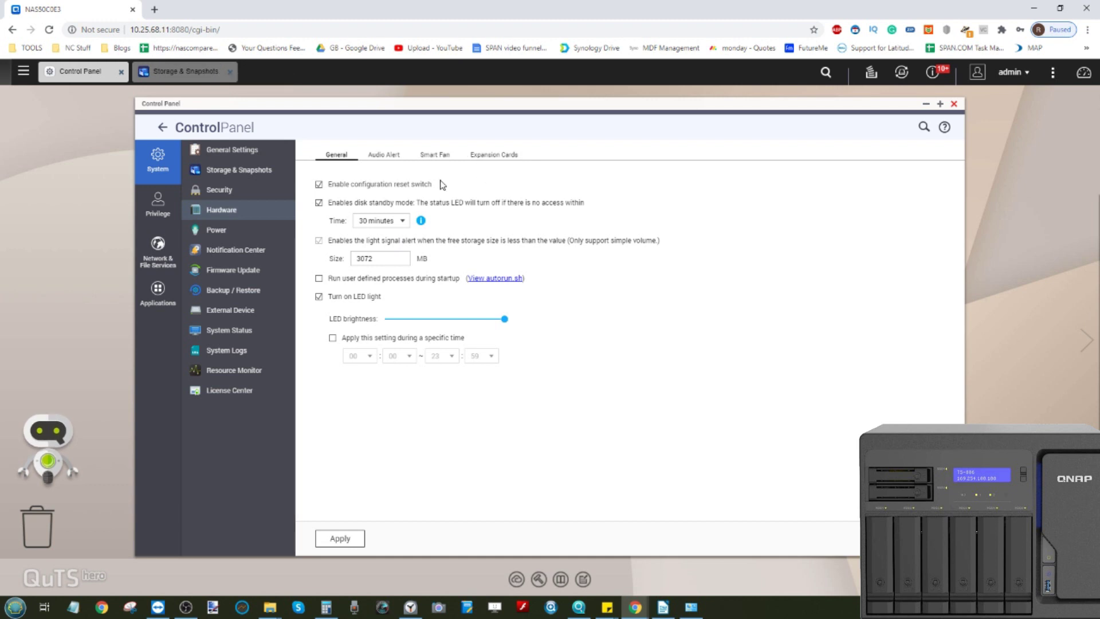
click(925, 106)
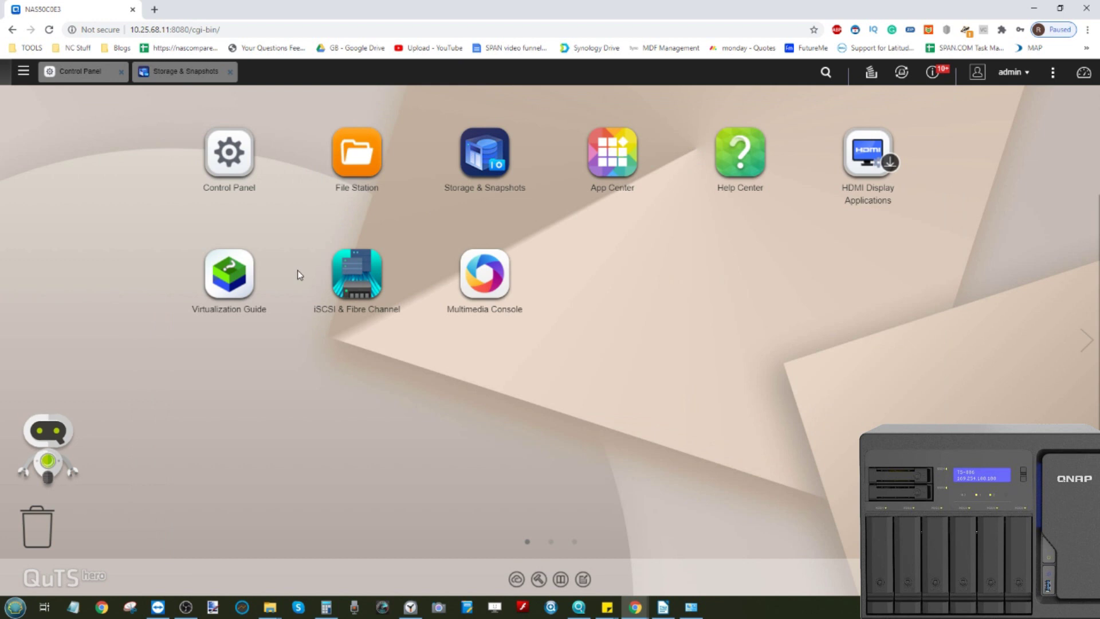
- Launch App Center, browse All Apps down to Virtualization Station and start its installation
click(23, 71)
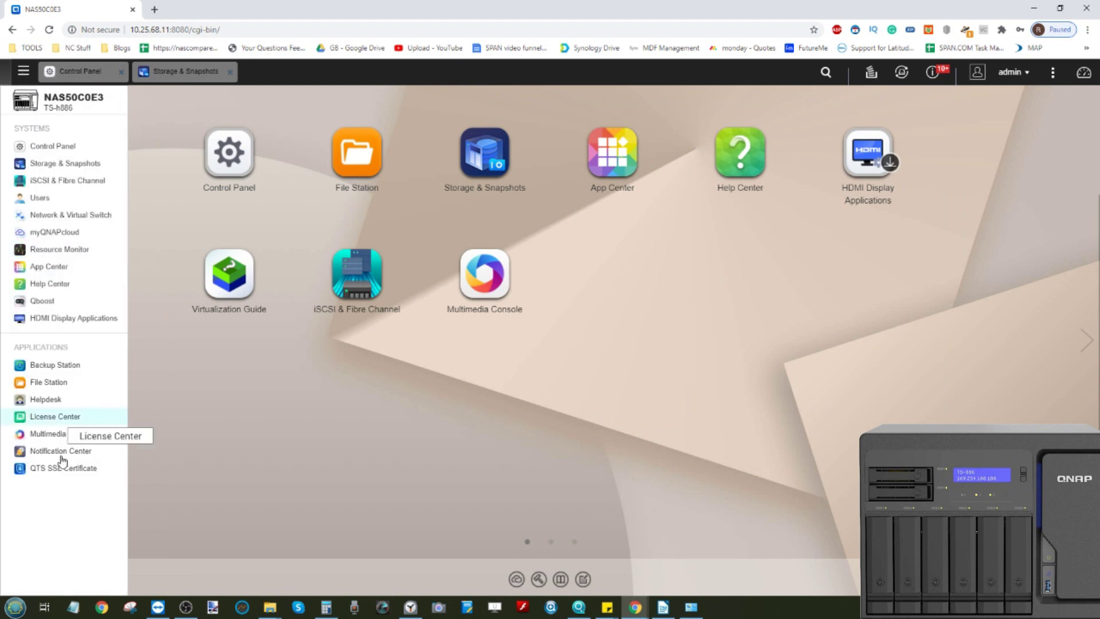
click(61, 269)
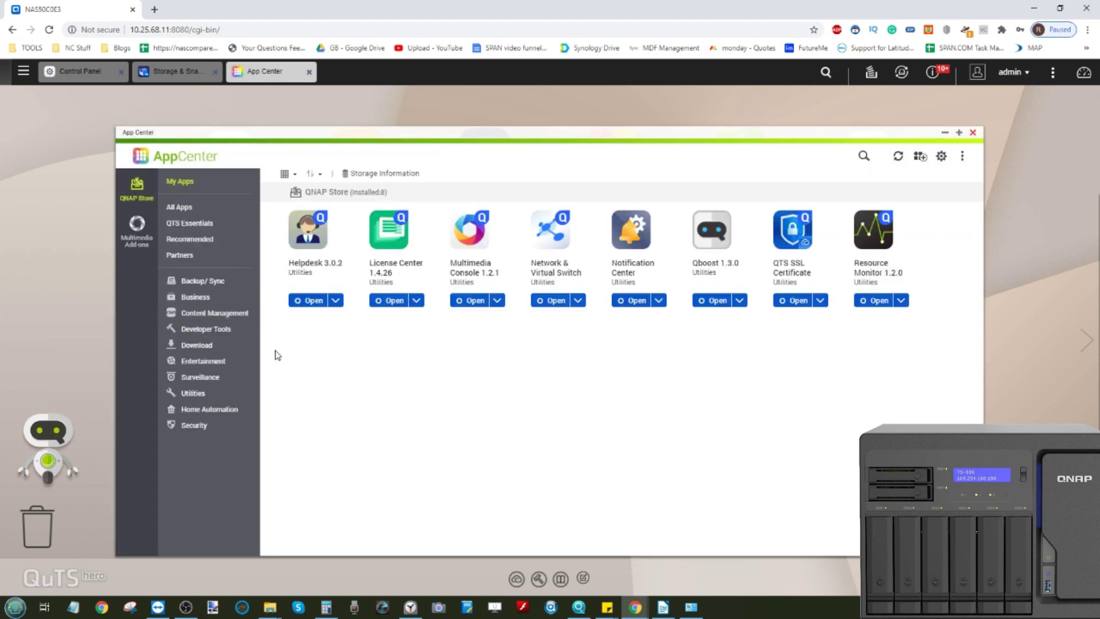
click(197, 211)
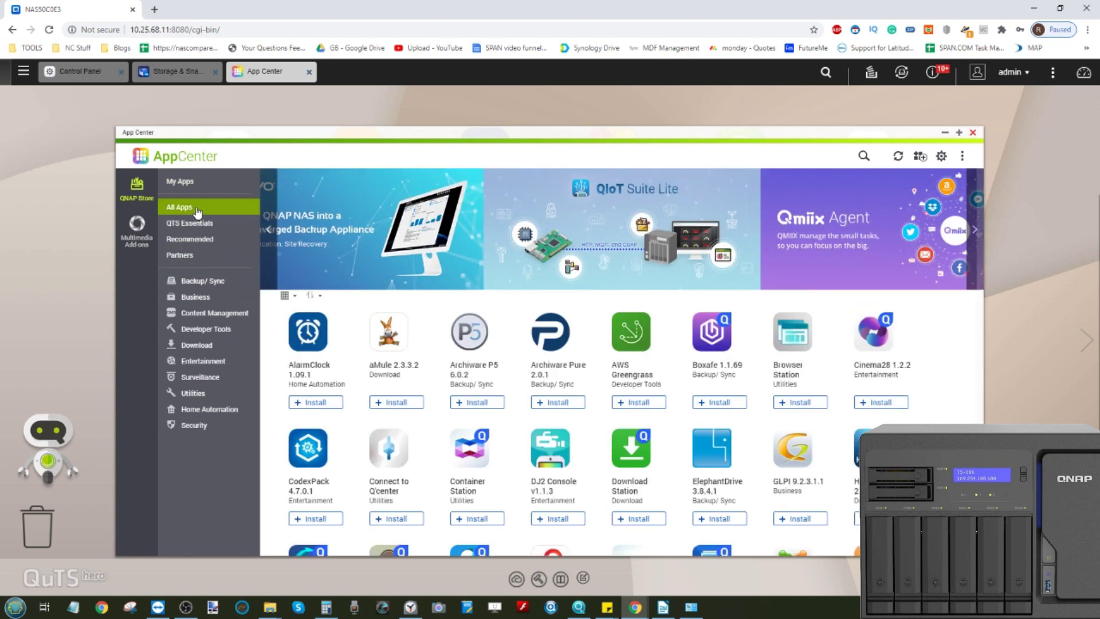
scroll(418, 321, down, 3)
scroll(419, 323, down, 1)
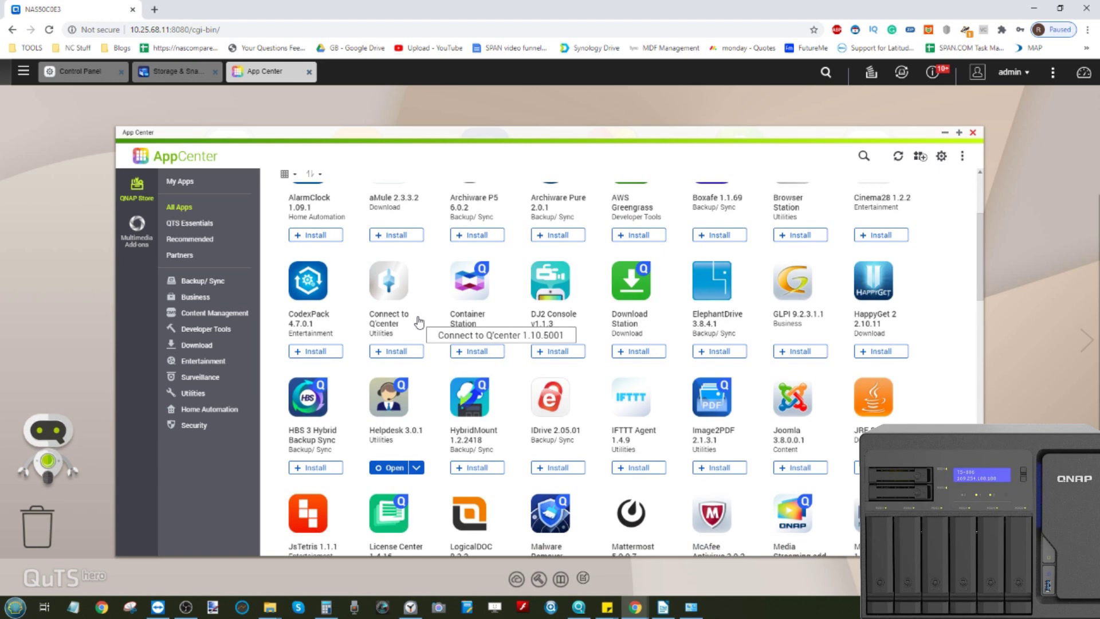
scroll(420, 323, down, 2)
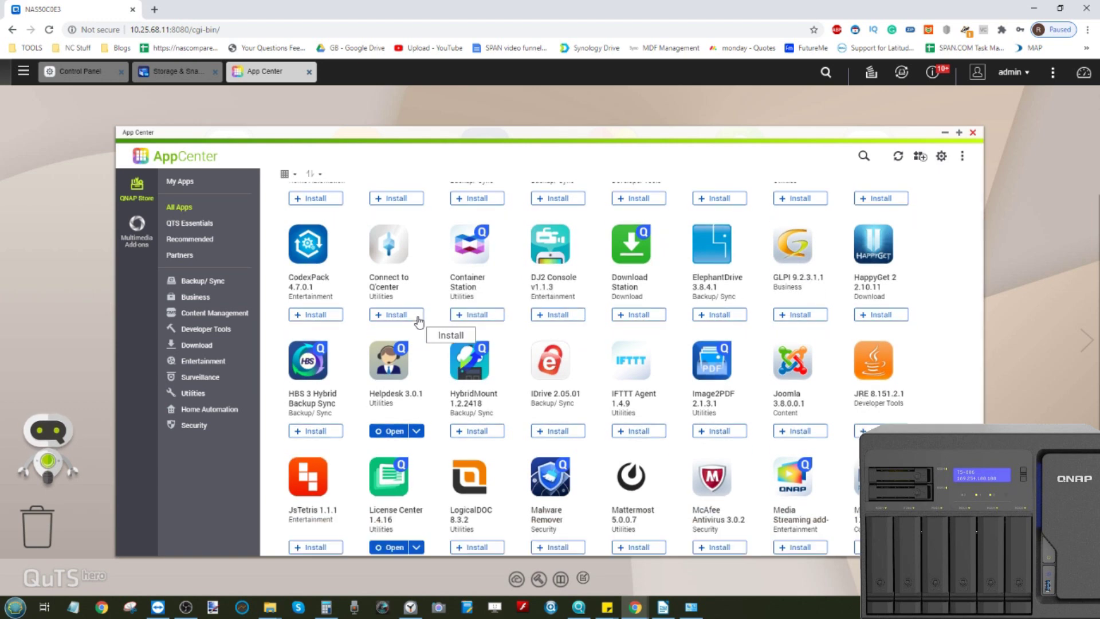
scroll(420, 322, down, 7)
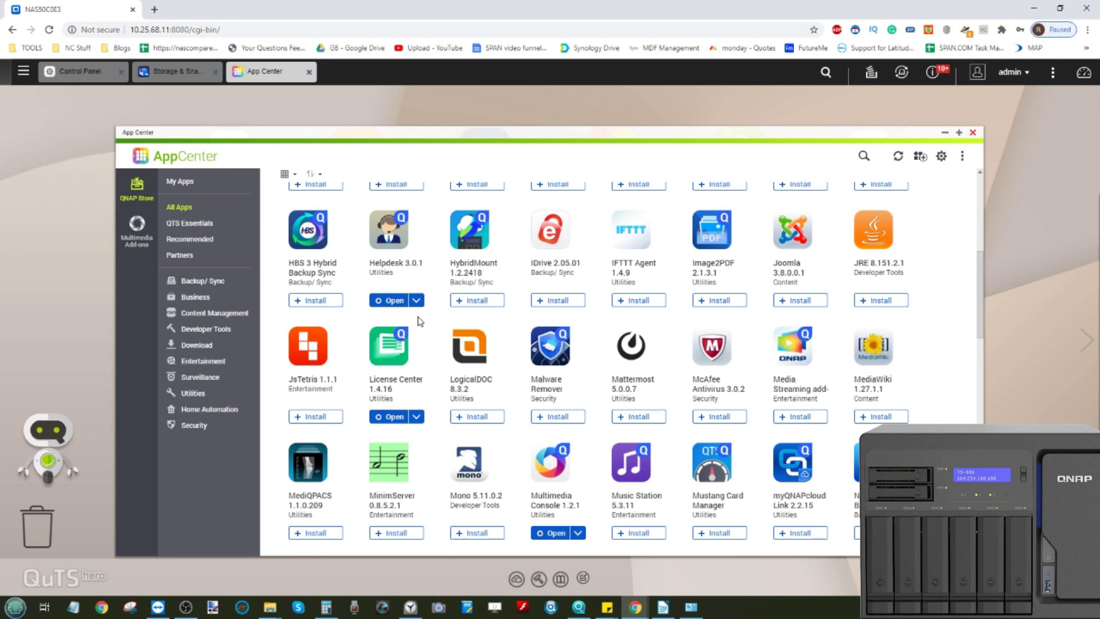
scroll(420, 323, down, 1)
scroll(420, 322, down, 20)
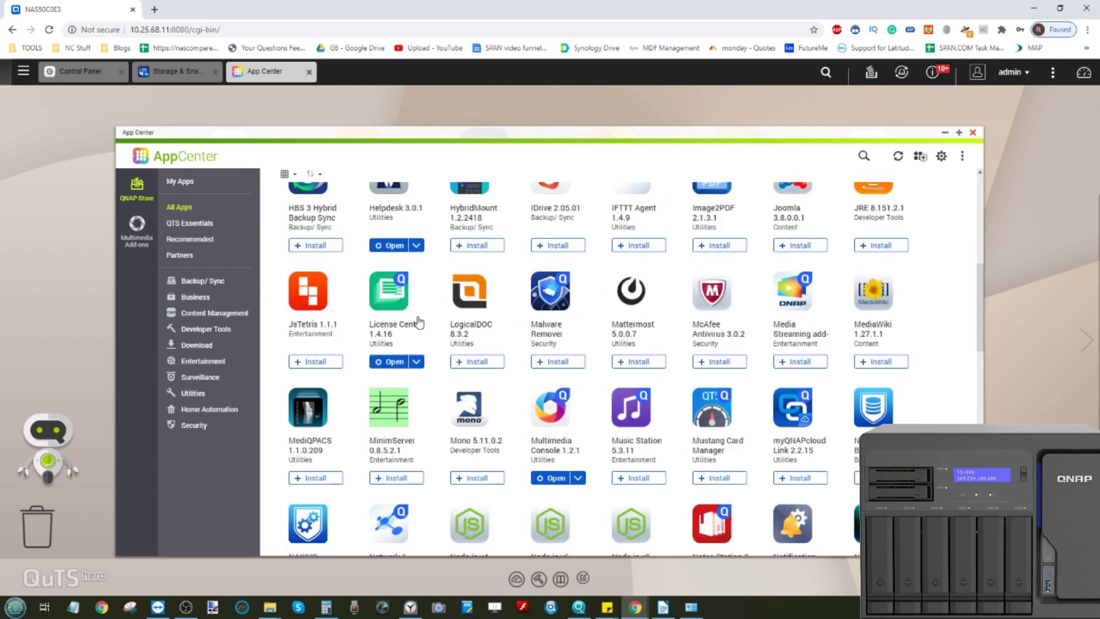
scroll(420, 322, down, 1)
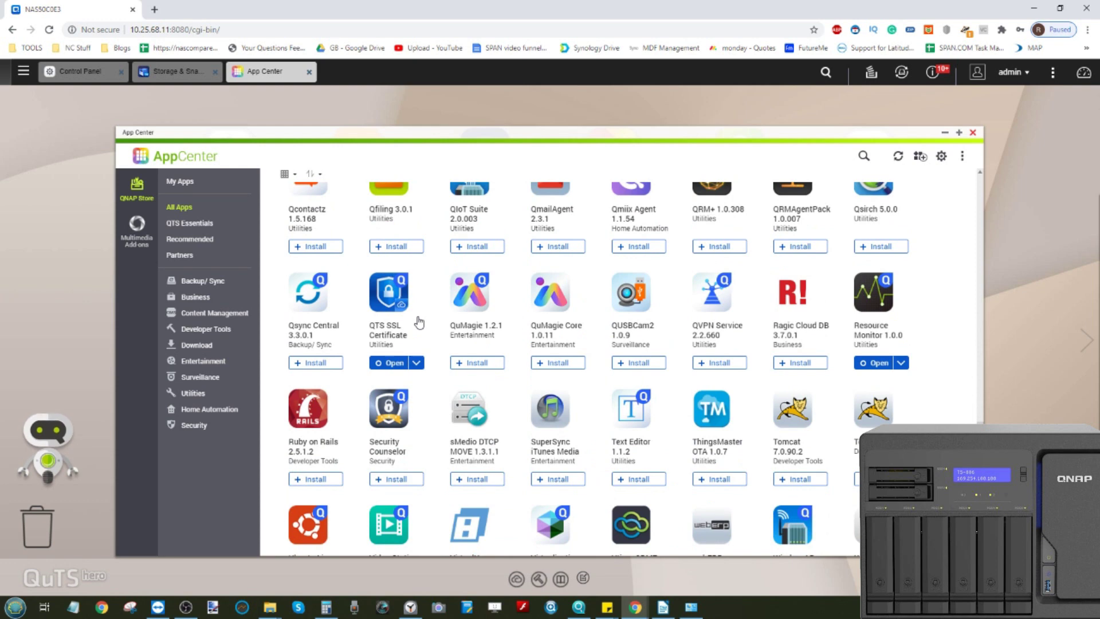
scroll(420, 323, down, 5)
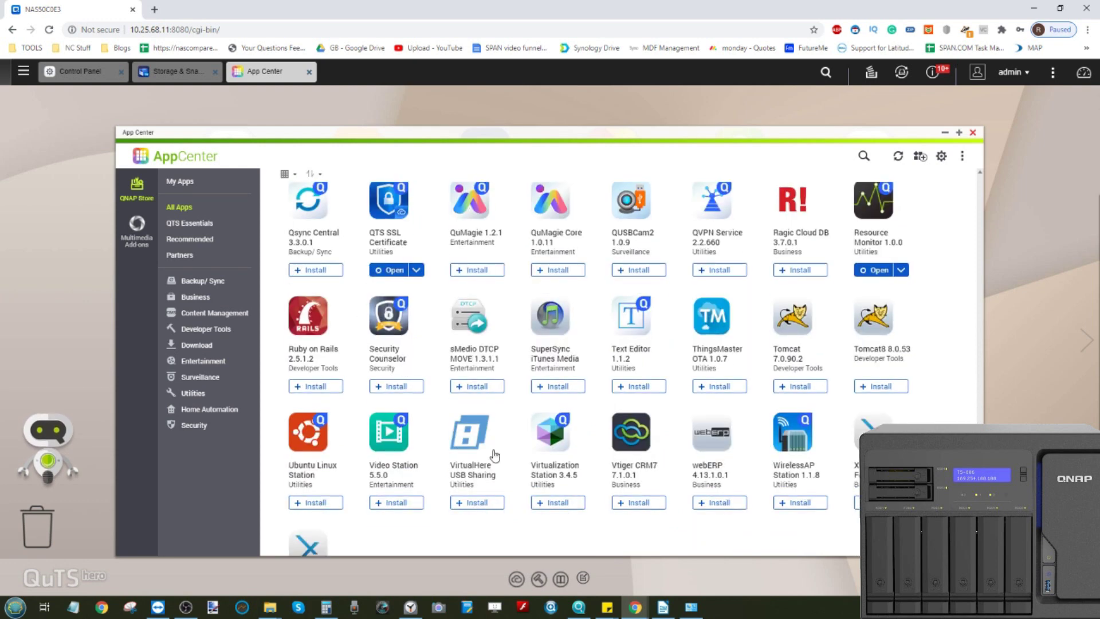
click(543, 502)
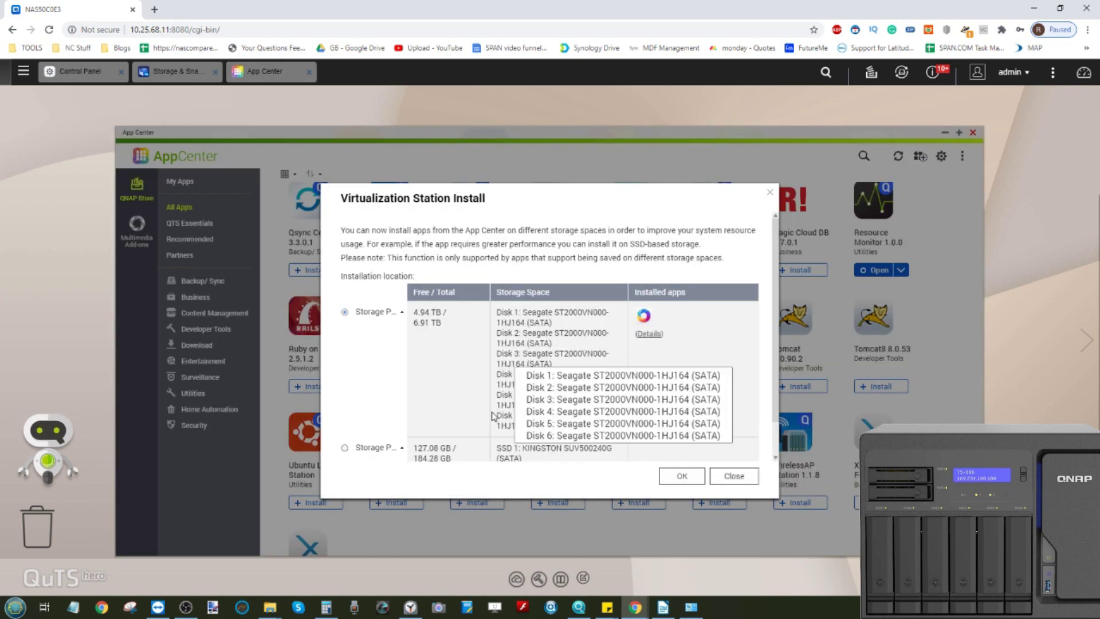
- Install Virtualization Station on the 6.91 TB Storage Pool 1, then switch from App Center to Storage & Snapshots
scroll(493, 415, down, 1)
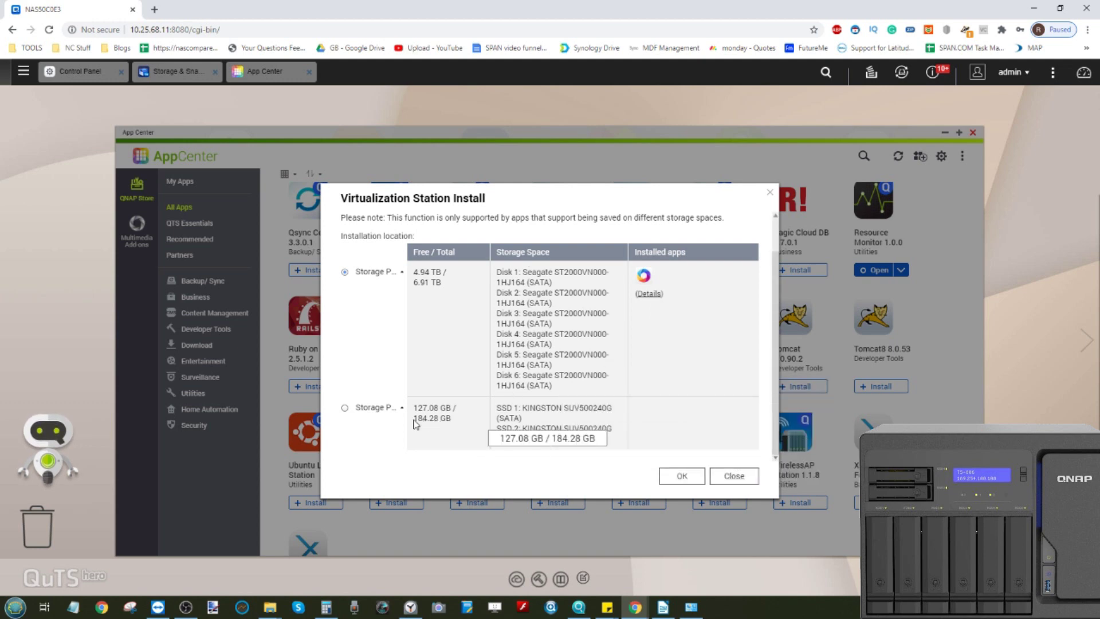
click(677, 474)
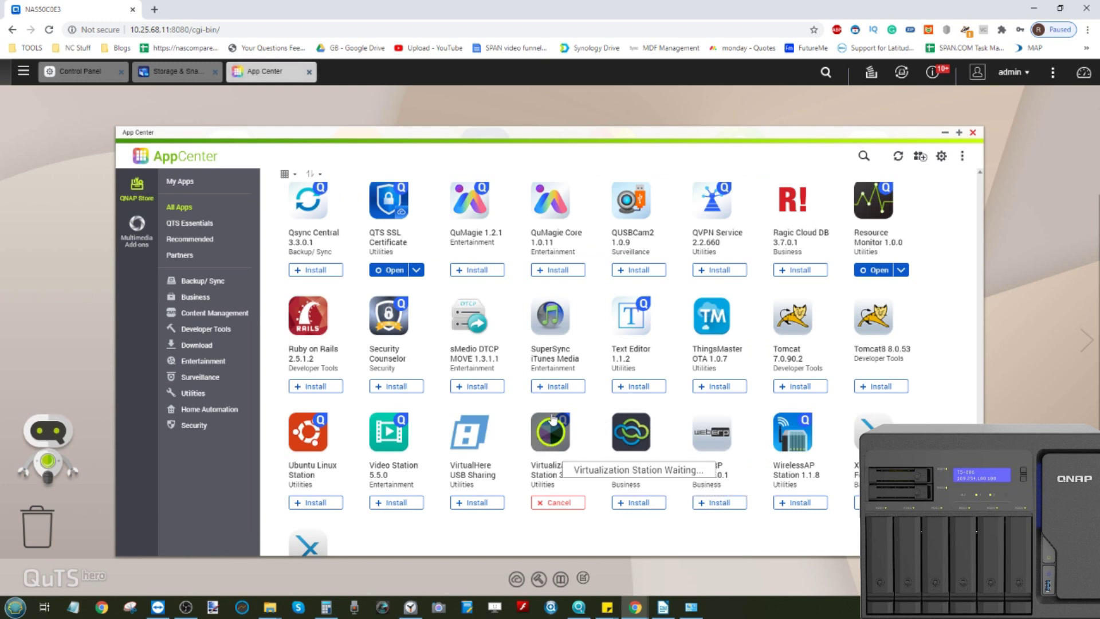
scroll(741, 322, up, 2)
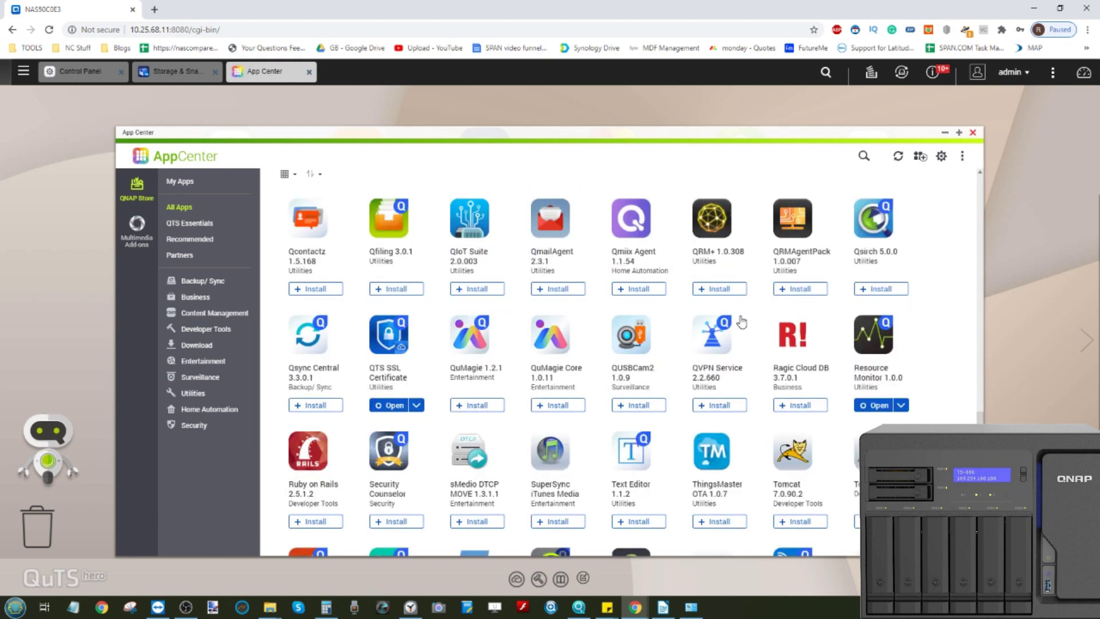
scroll(742, 322, up, 15)
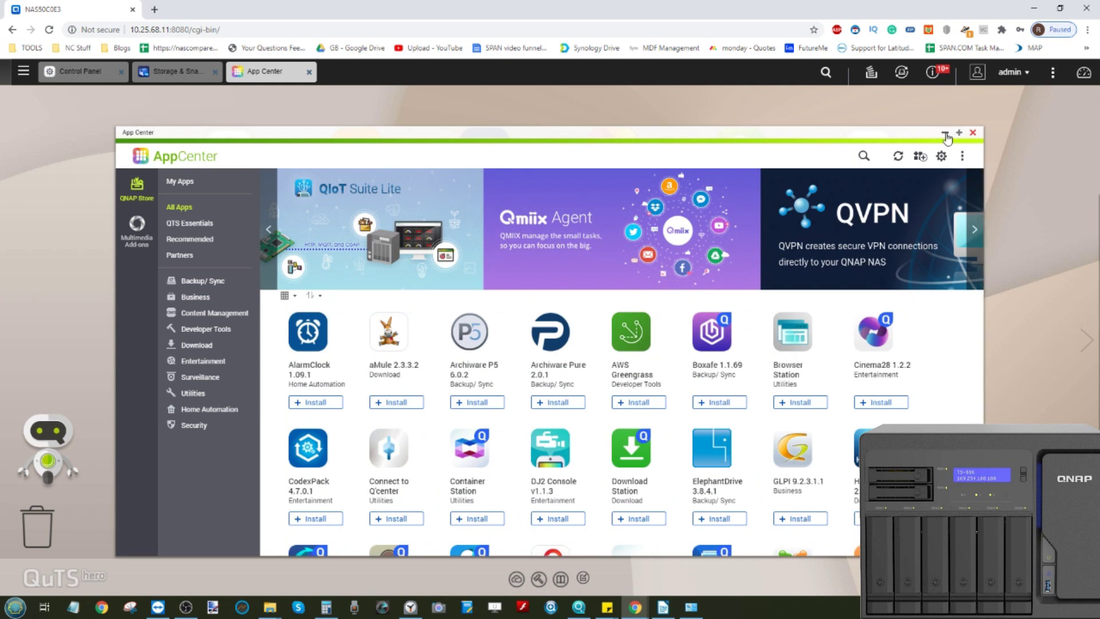
click(945, 133)
click(169, 73)
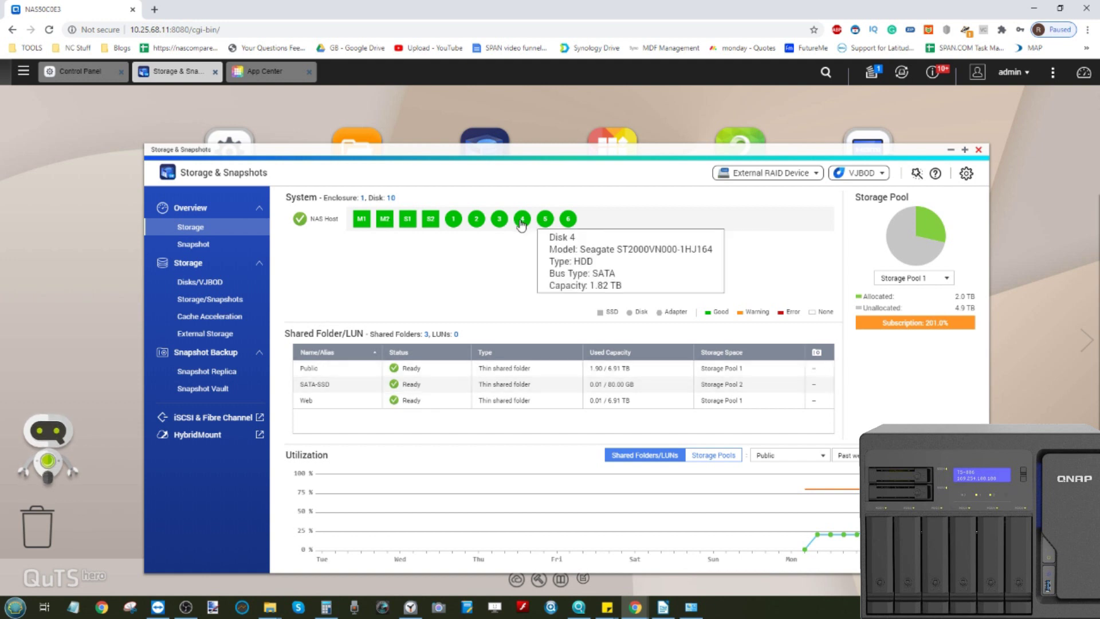
- Read the drive details in the storage overview, then show the Cache Acceleration page
mouse_move(480, 220)
mouse_move(431, 221)
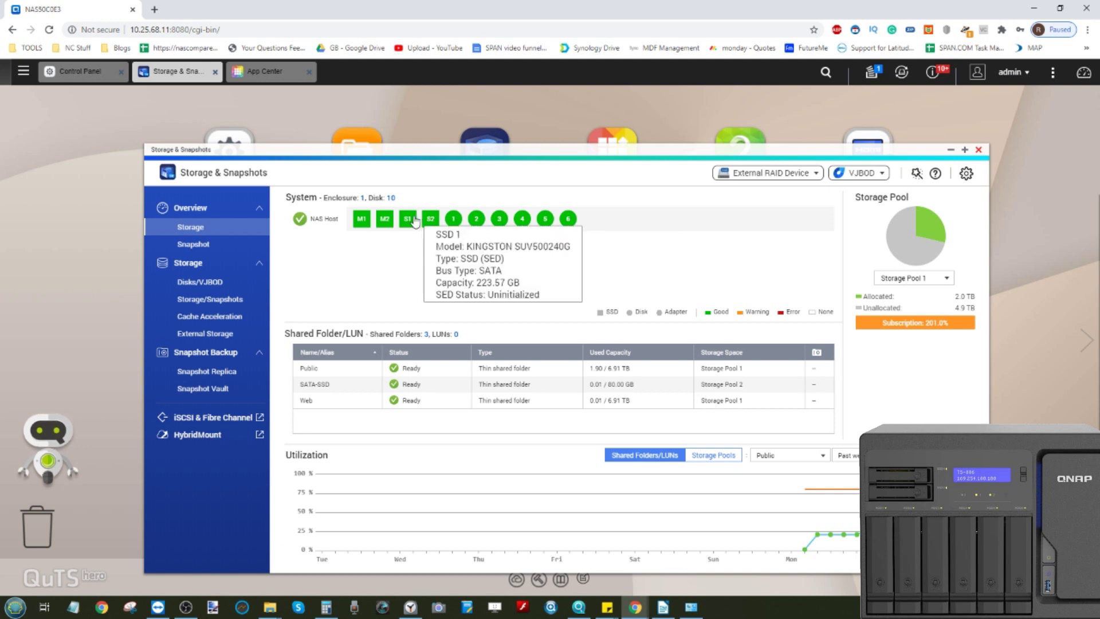
mouse_move(380, 216)
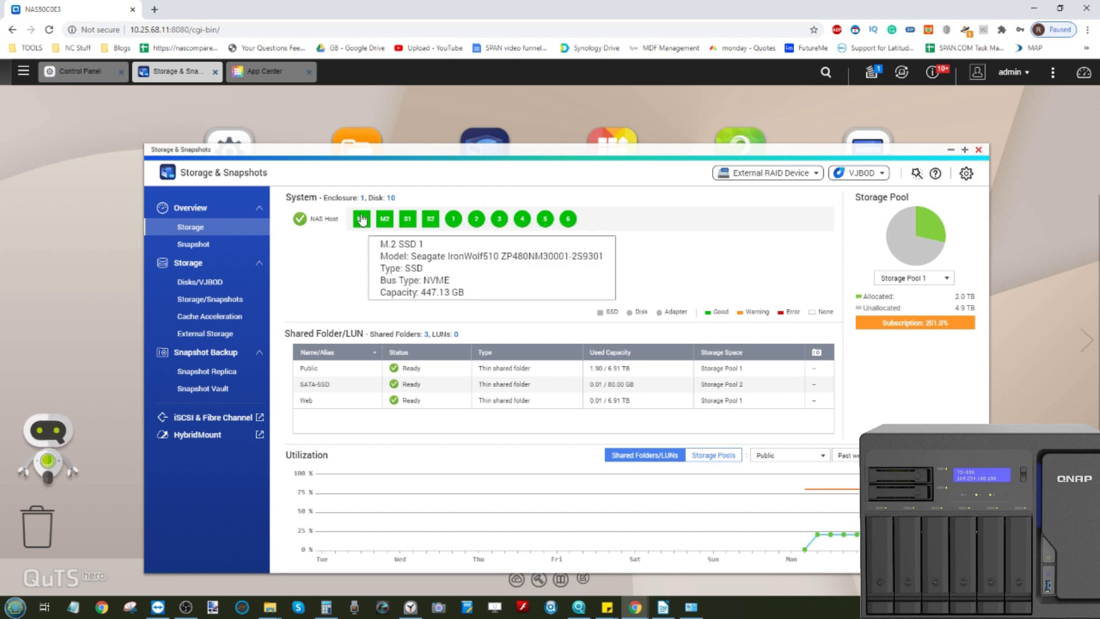
click(217, 227)
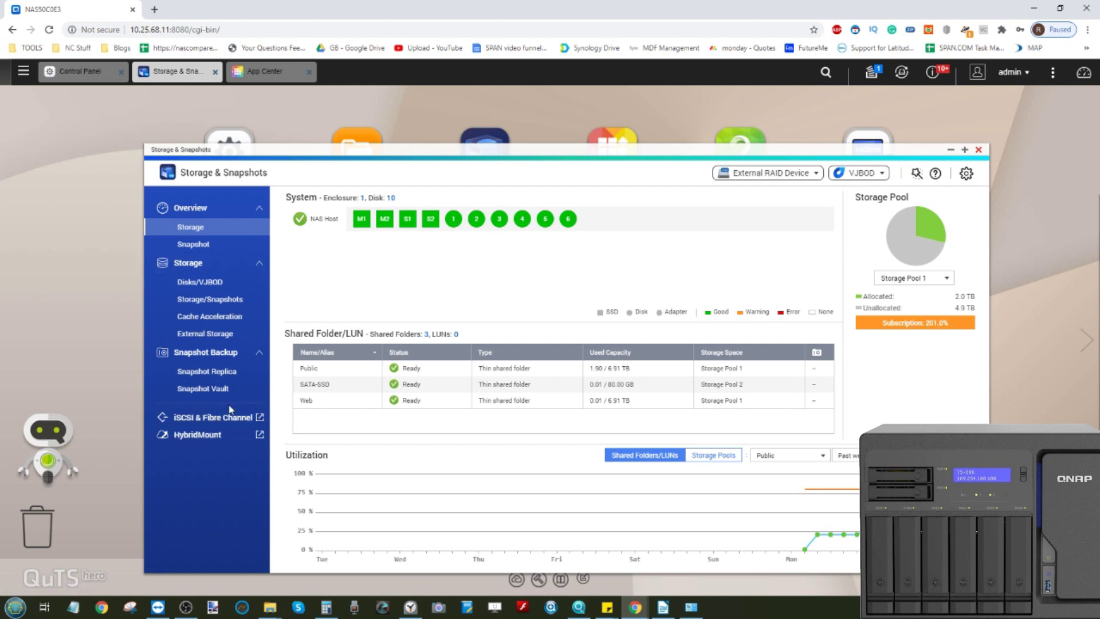
click(230, 316)
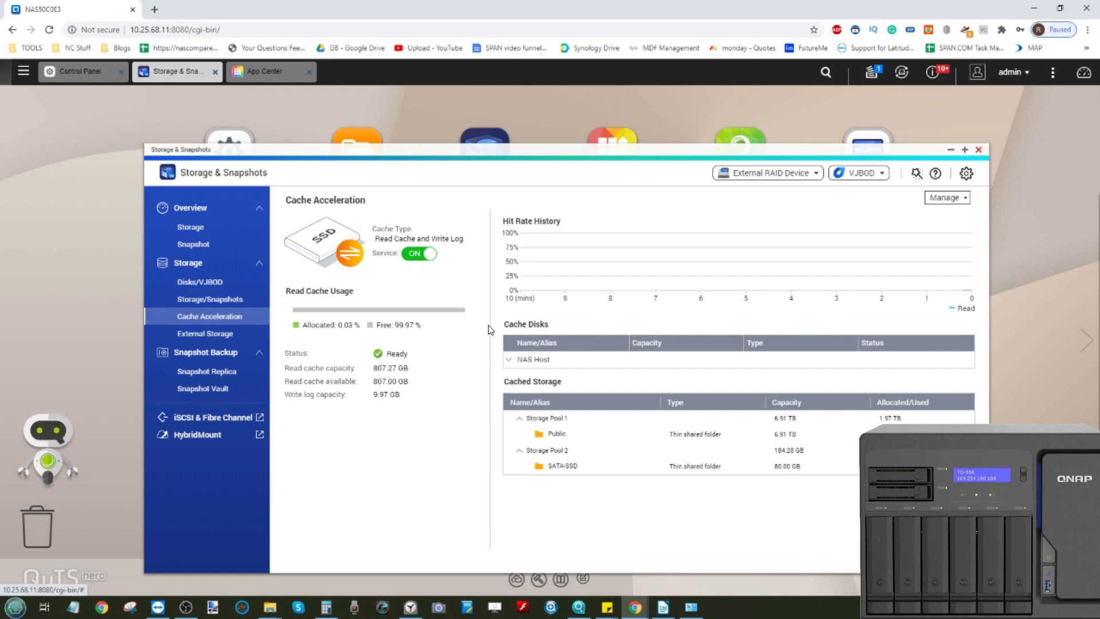
- Enable compression on the Storage Pool 1 Web shared folder and open its management settings
click(229, 300)
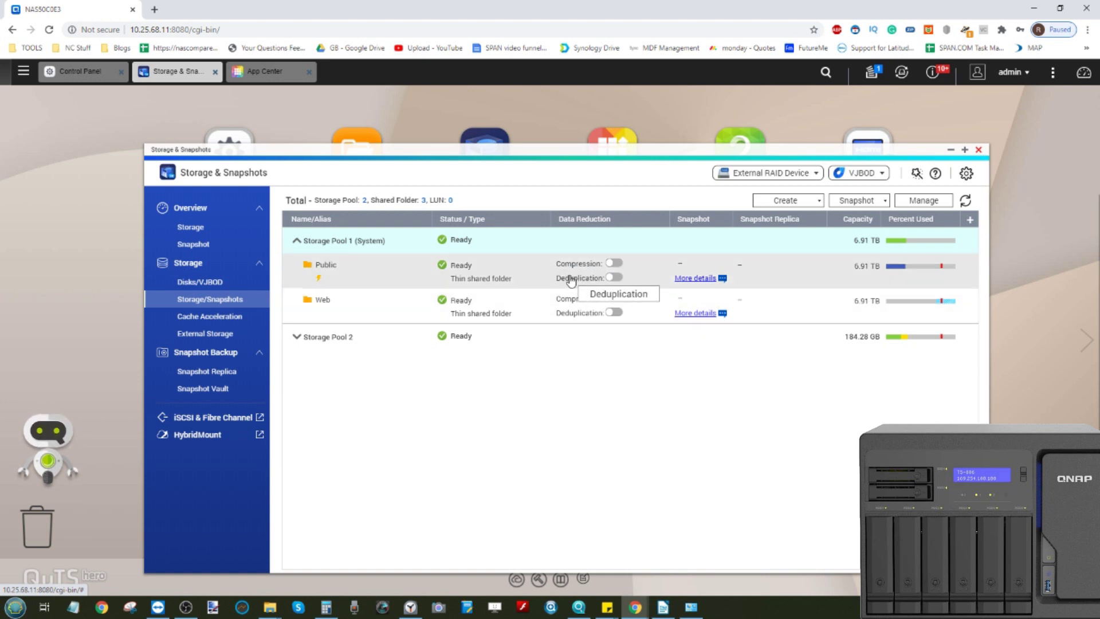
click(615, 297)
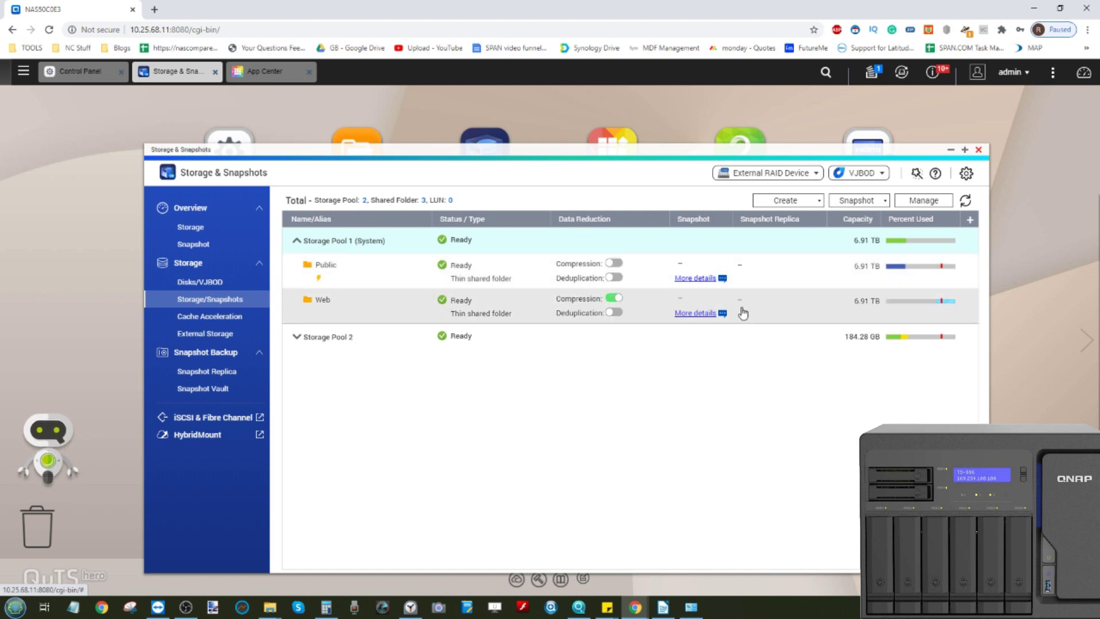
mouse_move(696, 315)
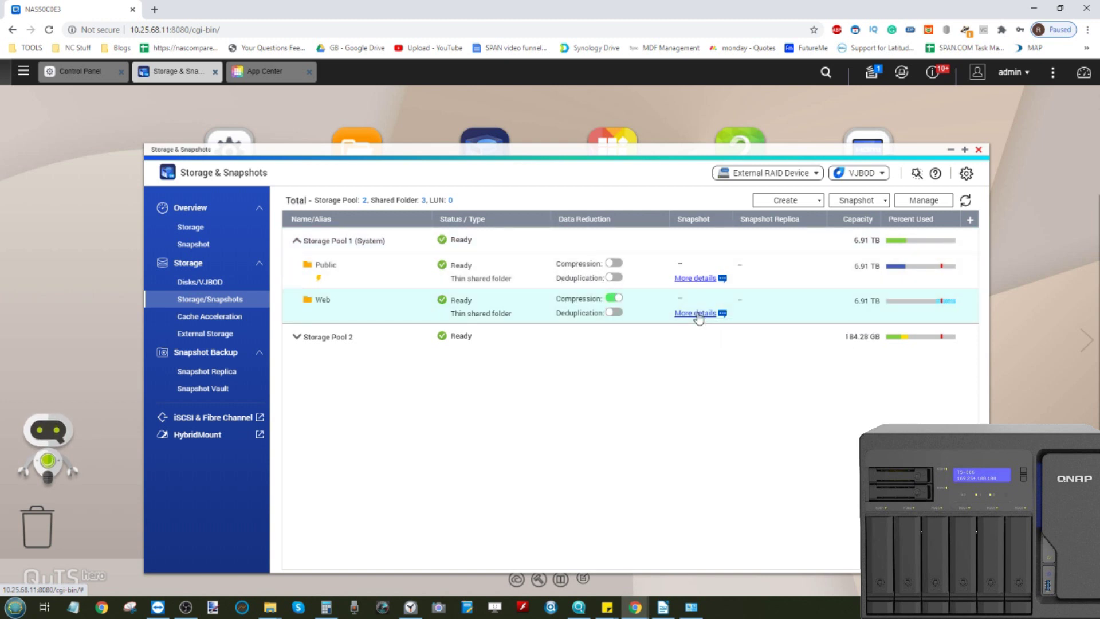
mouse_move(724, 318)
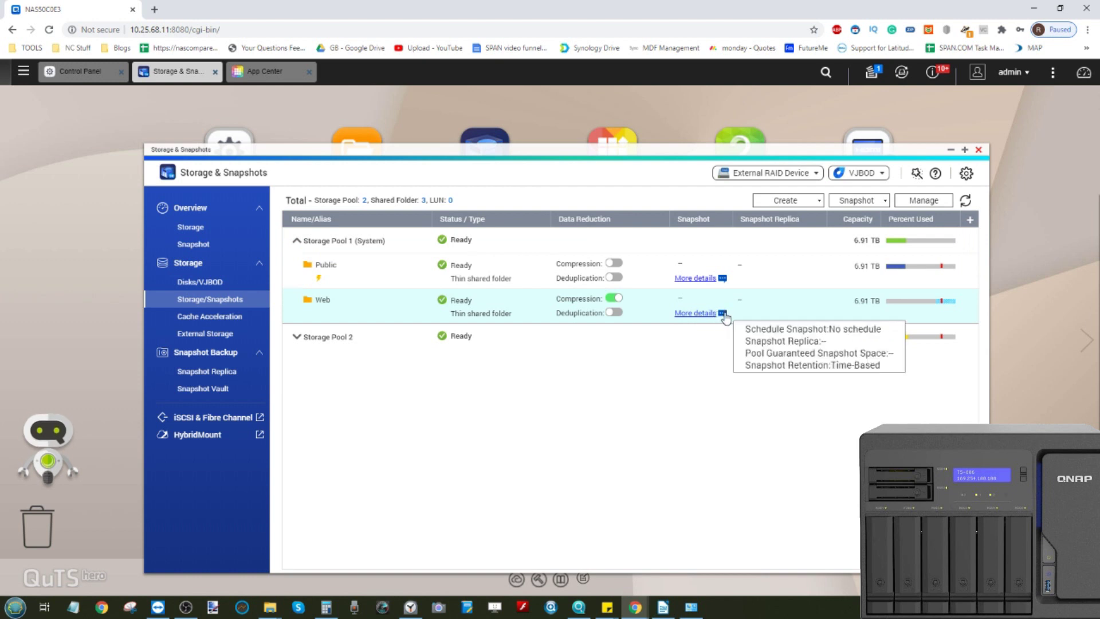
double_click(851, 304)
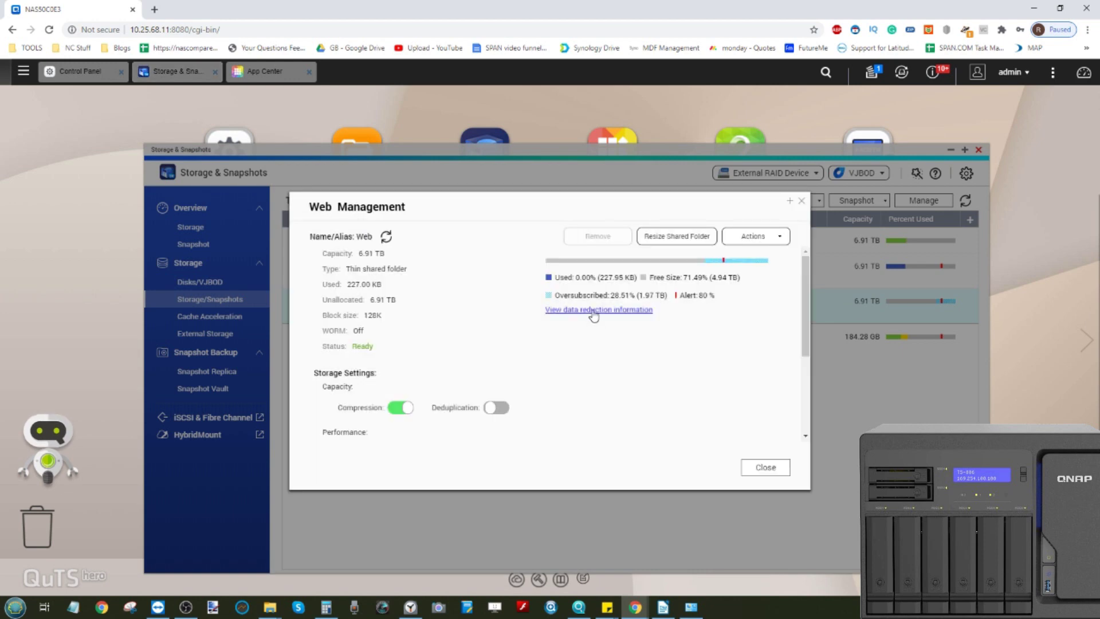
click(593, 310)
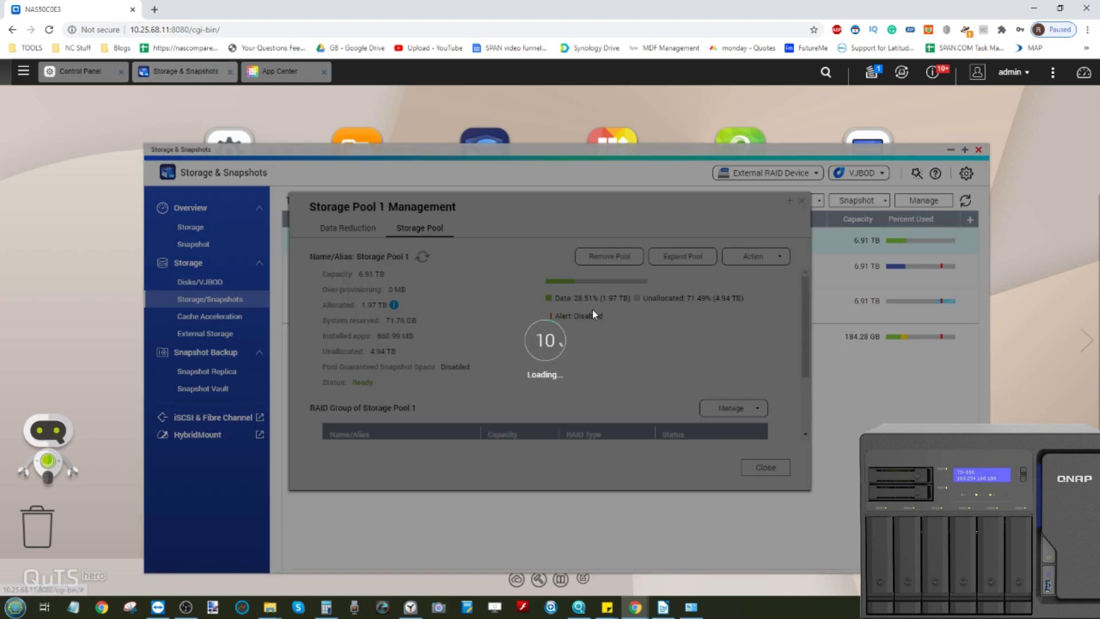
scroll(548, 317, down, 3)
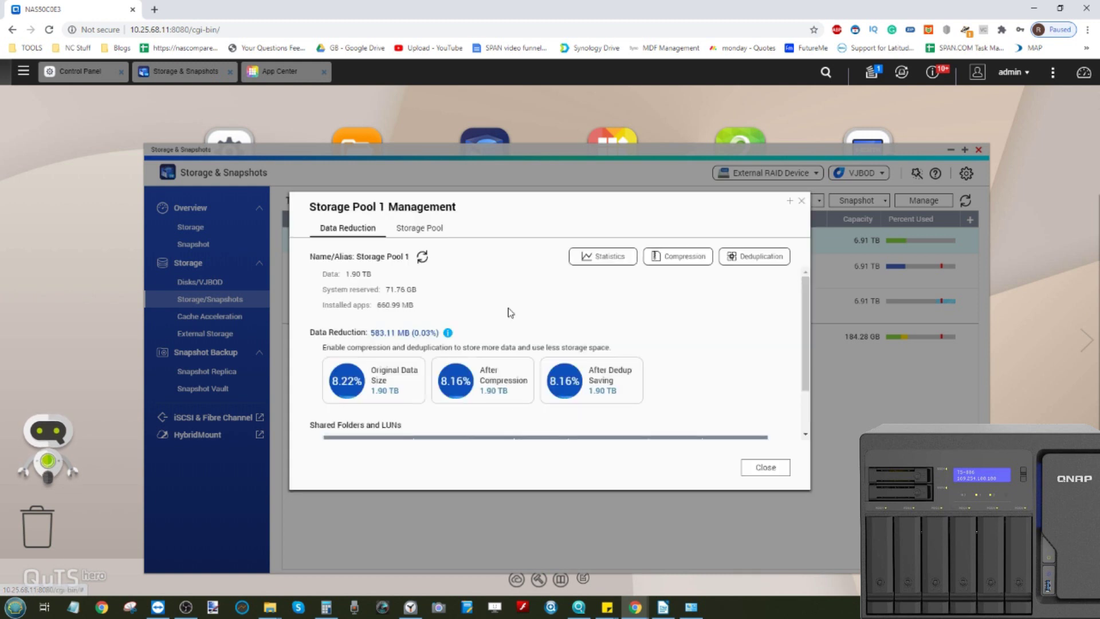
scroll(491, 344, down, 1)
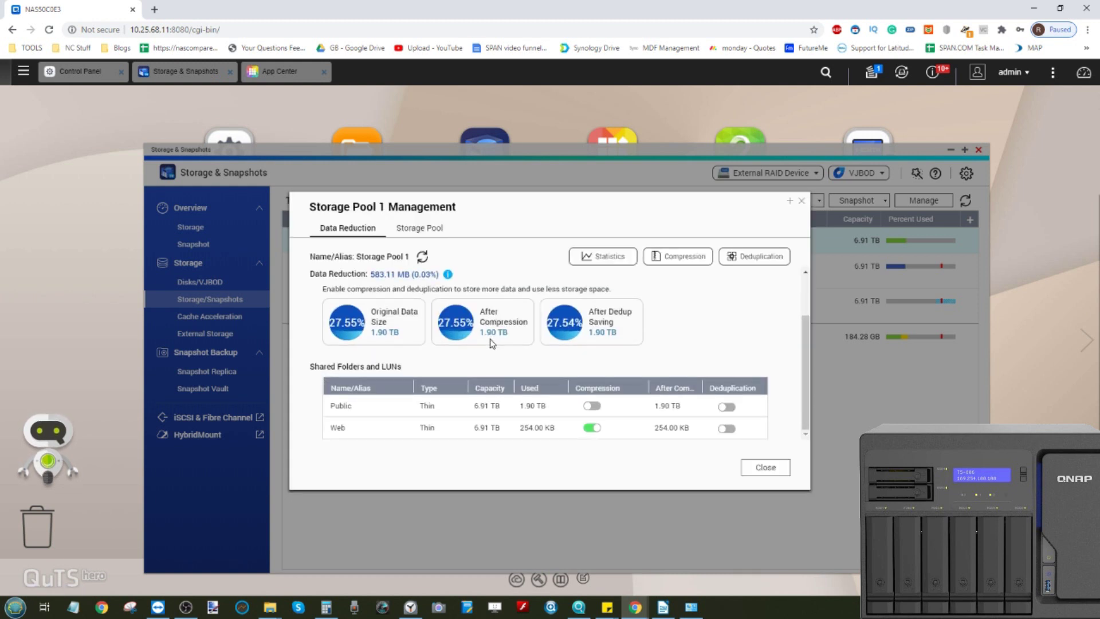
scroll(490, 344, up, 1)
scroll(491, 343, down, 1)
click(801, 200)
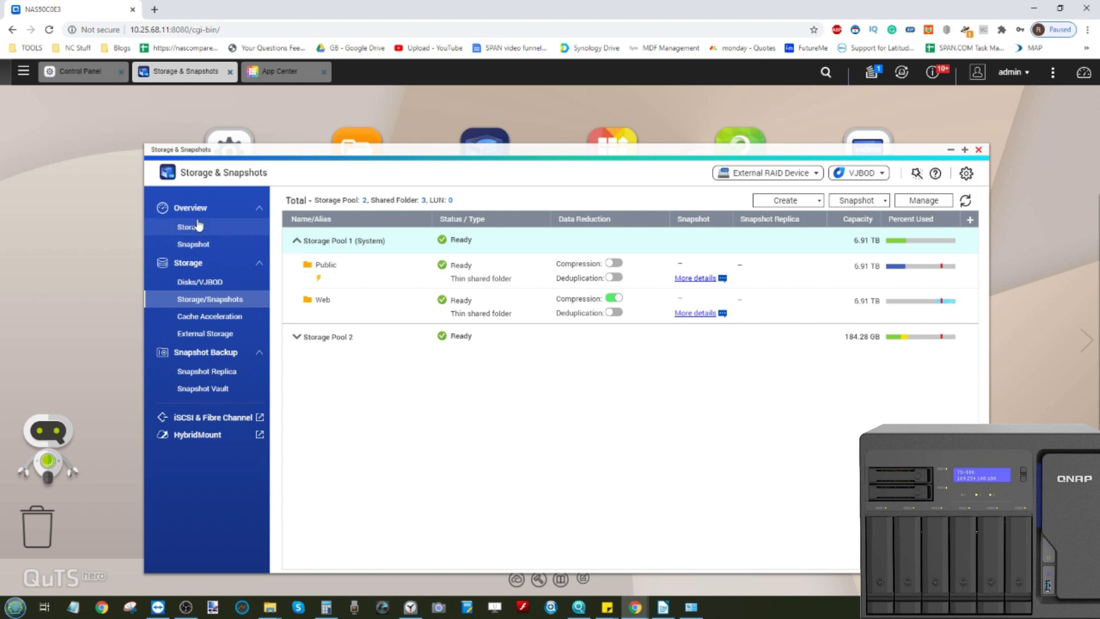
- Show the NAS host's disk list and the disk health summary for M.2 SSD 1
click(200, 281)
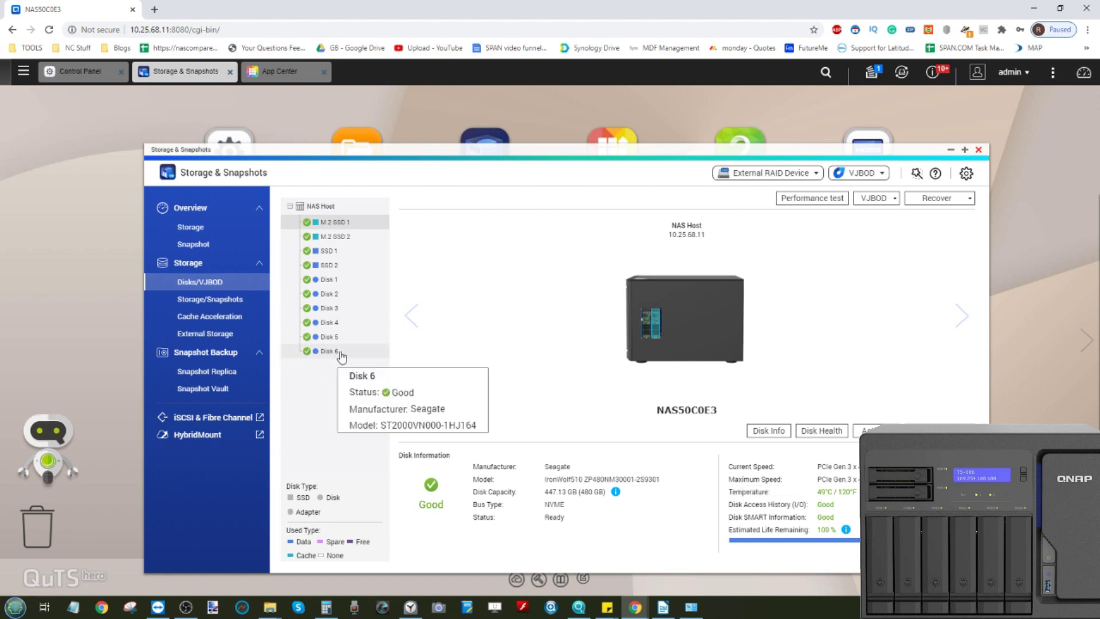
mouse_move(324, 253)
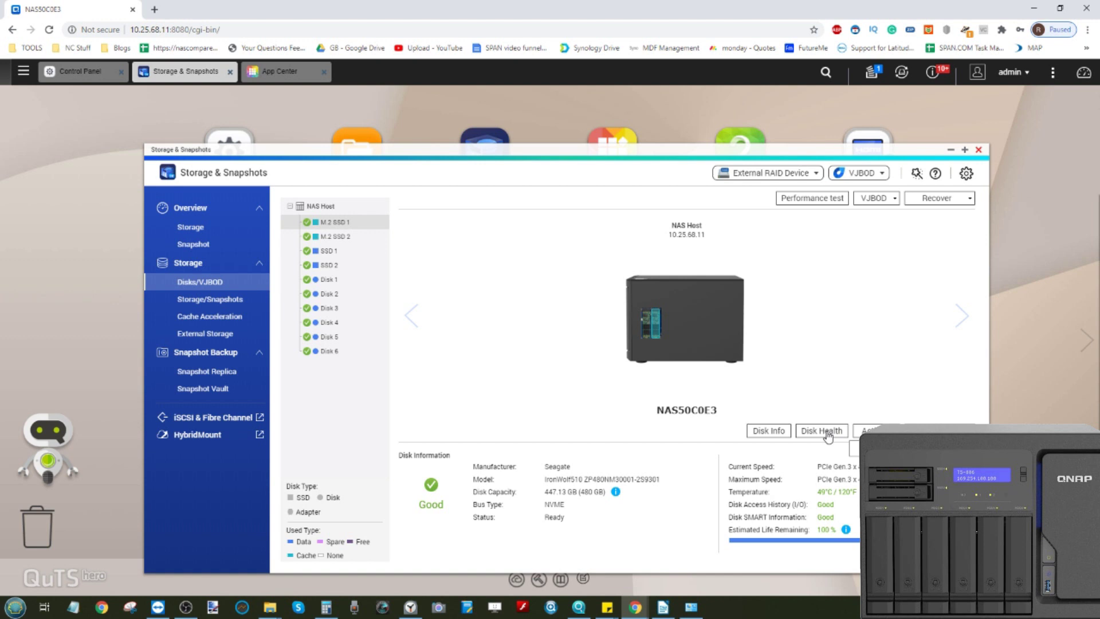
click(826, 432)
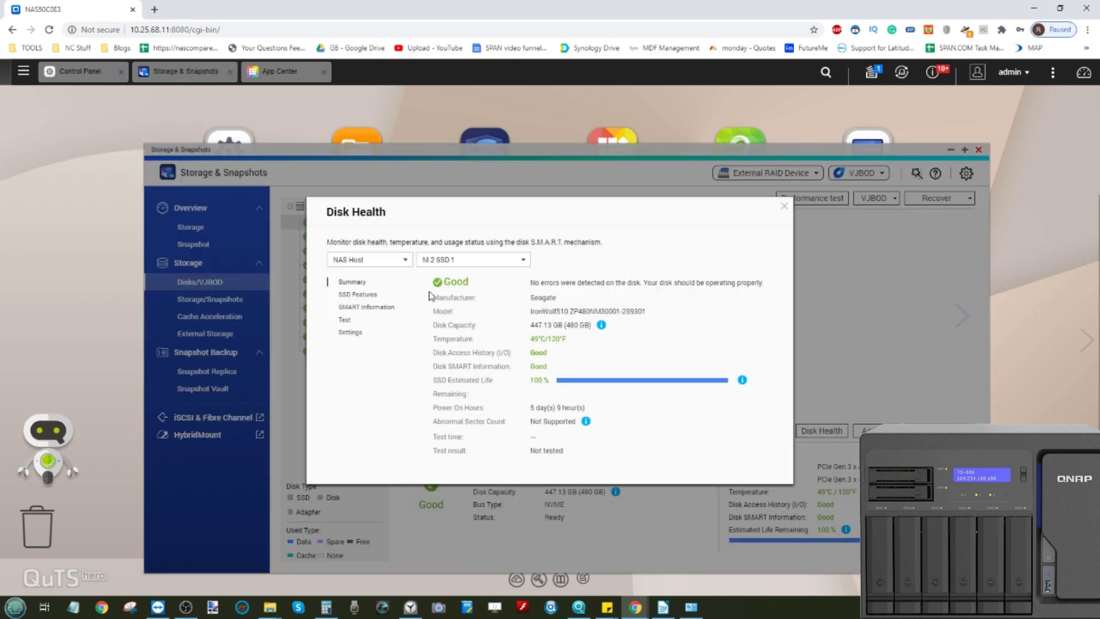
- Review the SSD's features, SMART data, self-test and alert settings, then go to HybridMount
click(355, 295)
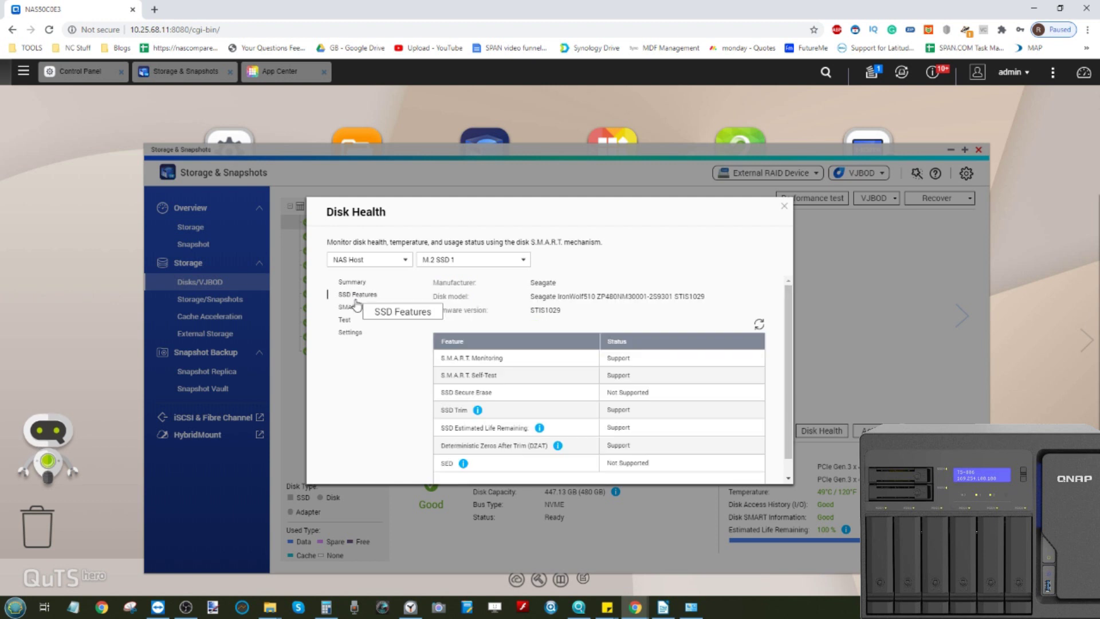
click(358, 308)
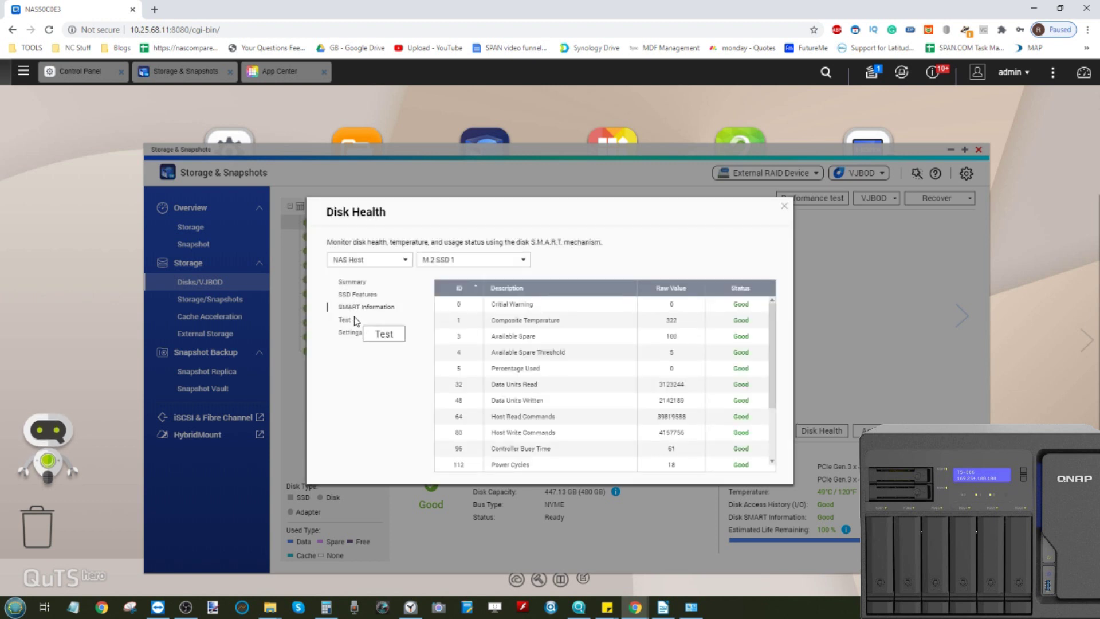
click(356, 319)
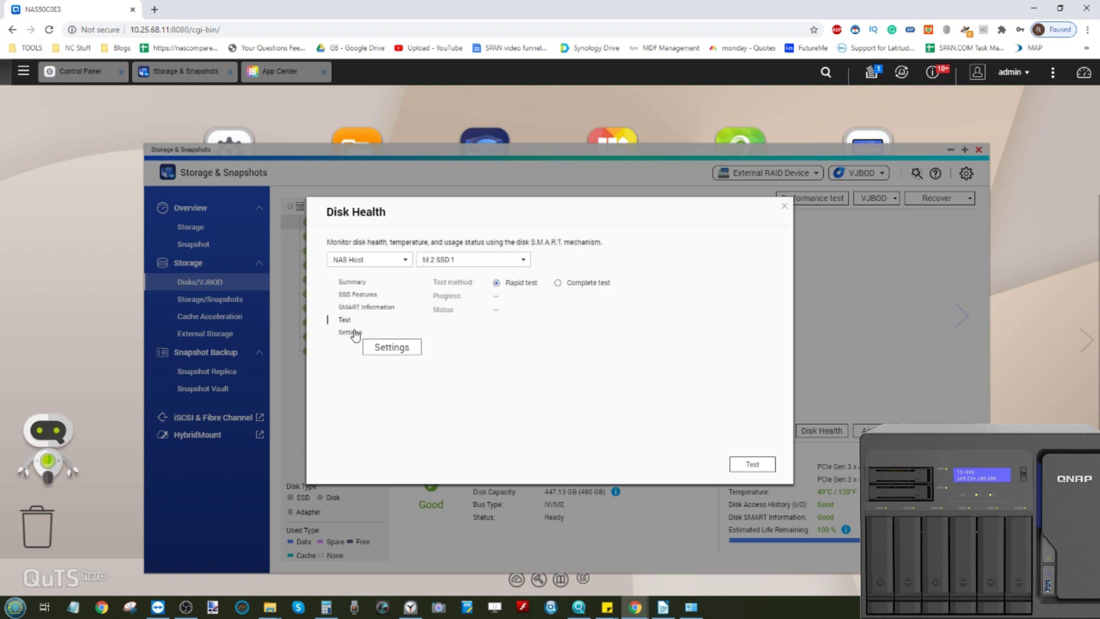
click(354, 332)
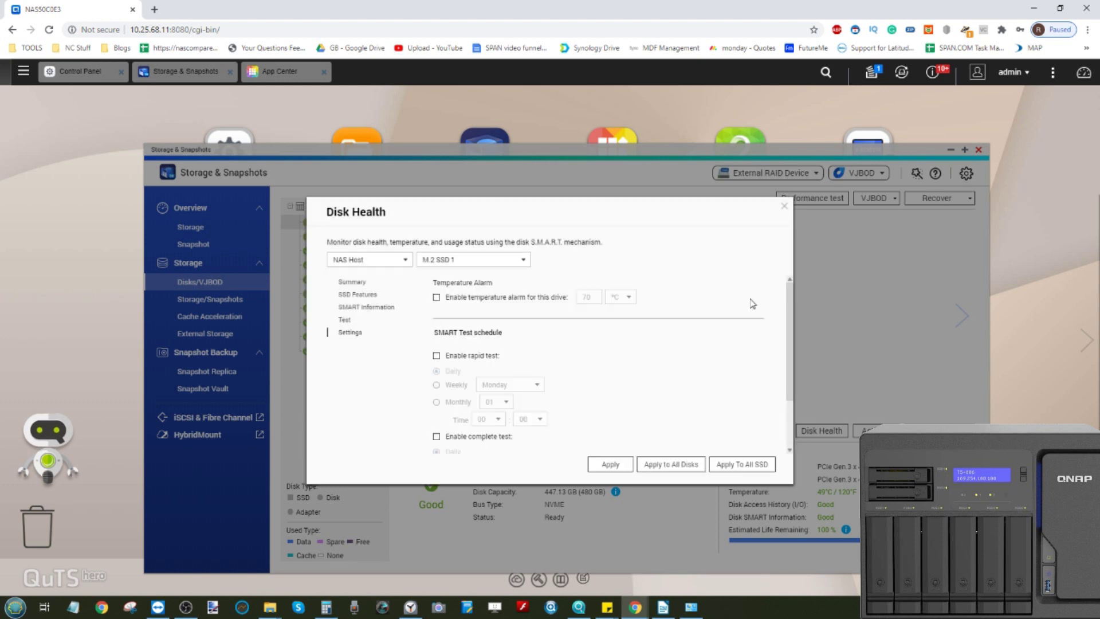
click(784, 205)
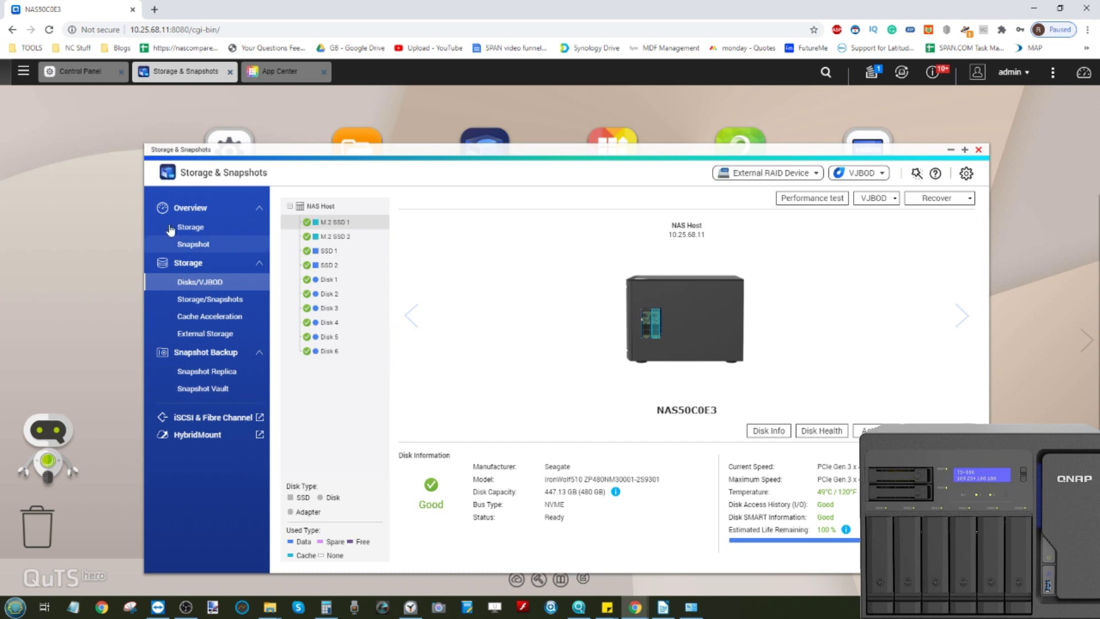
click(207, 436)
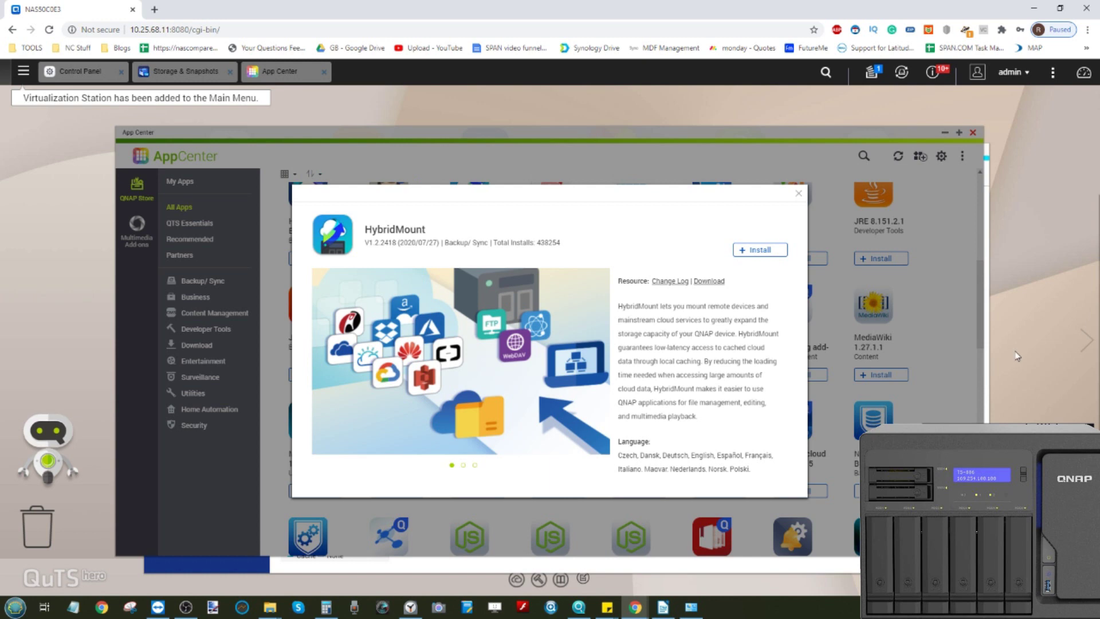
- Close the HybridMount details in App Center and bring up the main menu
click(799, 195)
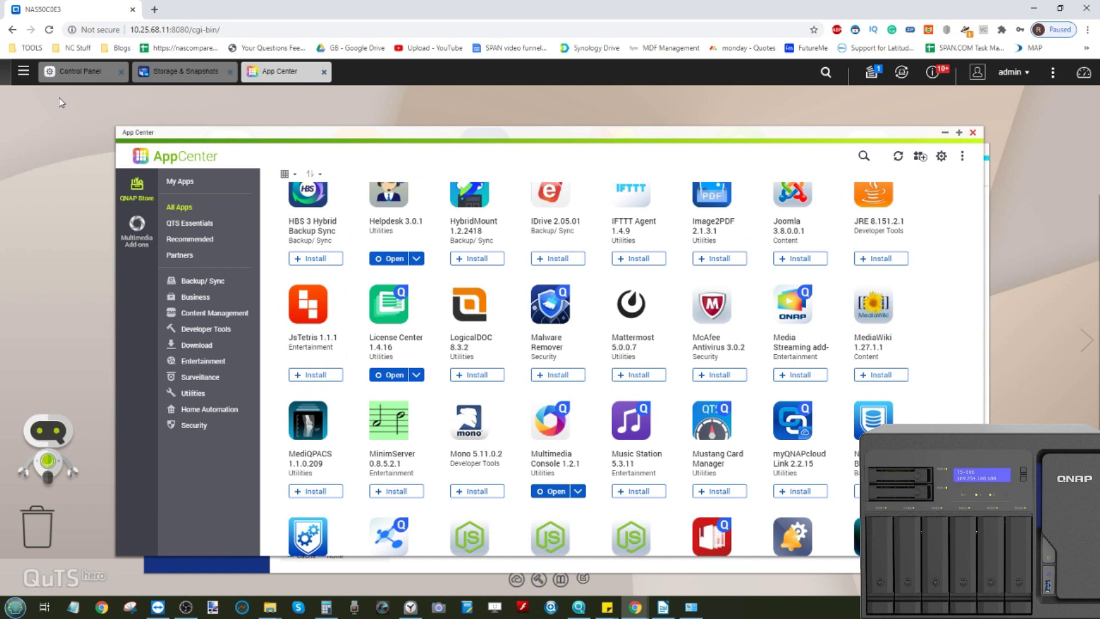
click(22, 71)
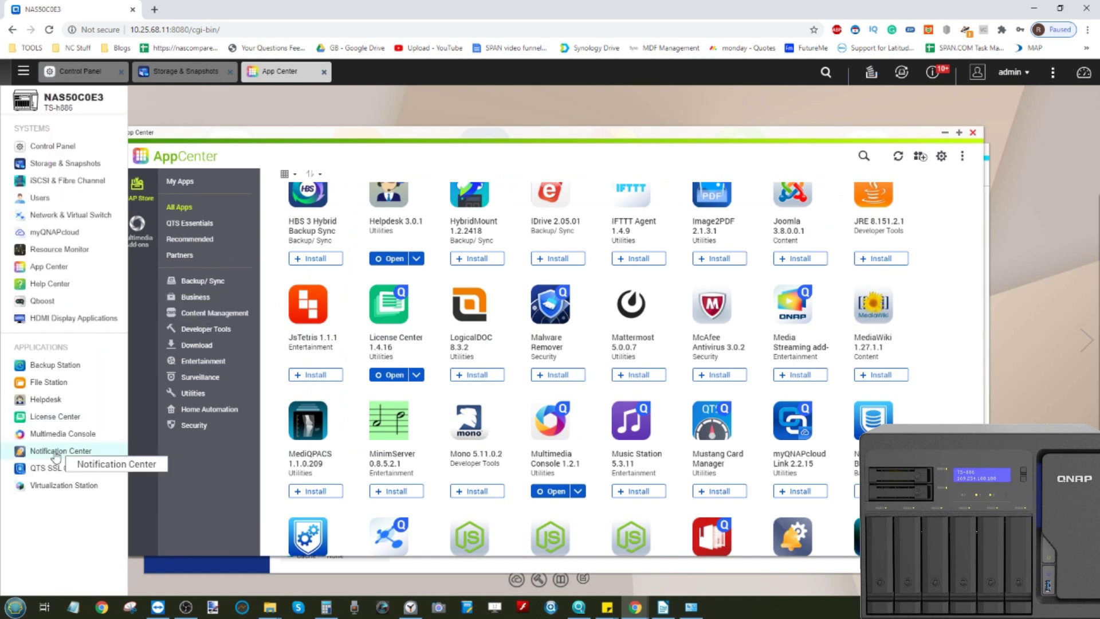
- Launch Virtualization Station, finish its welcome setup to create a virtual switch, then minimize it
click(51, 492)
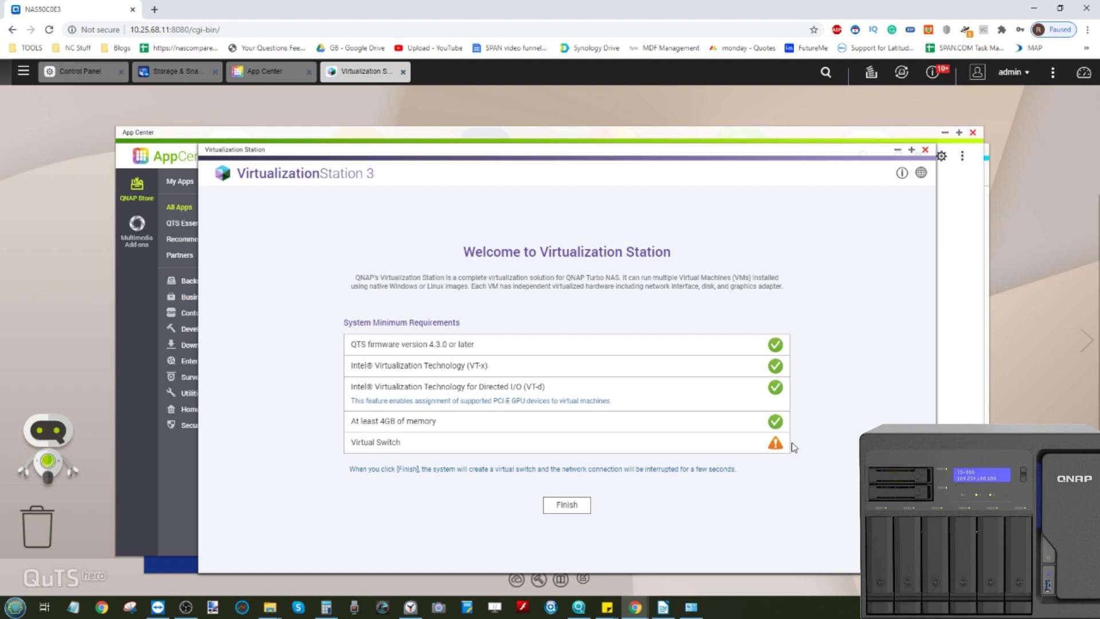
click(569, 502)
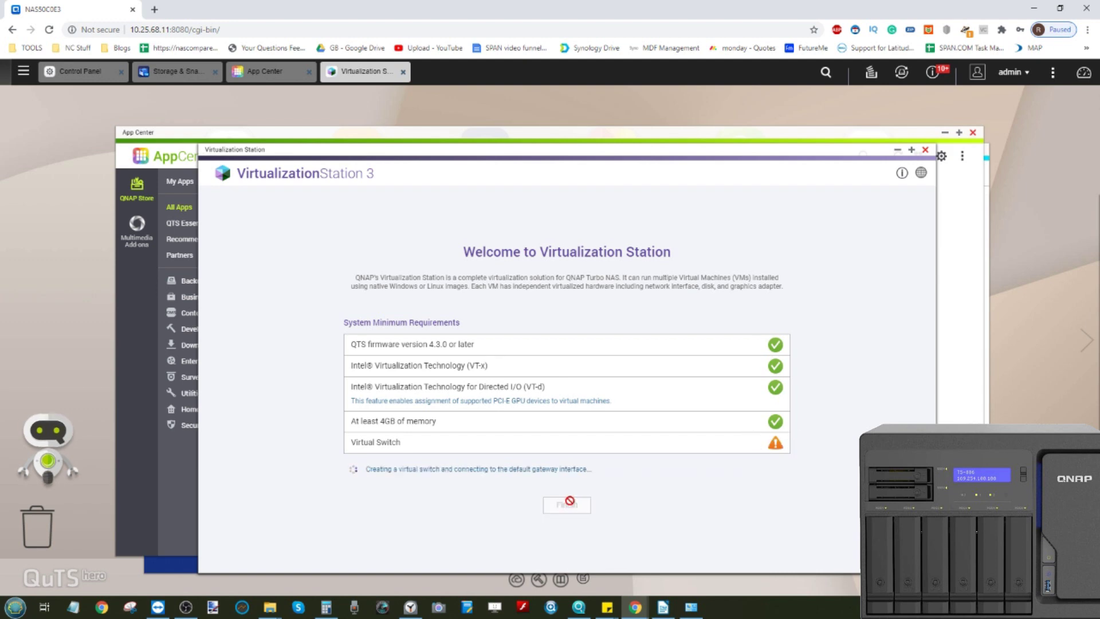
click(897, 150)
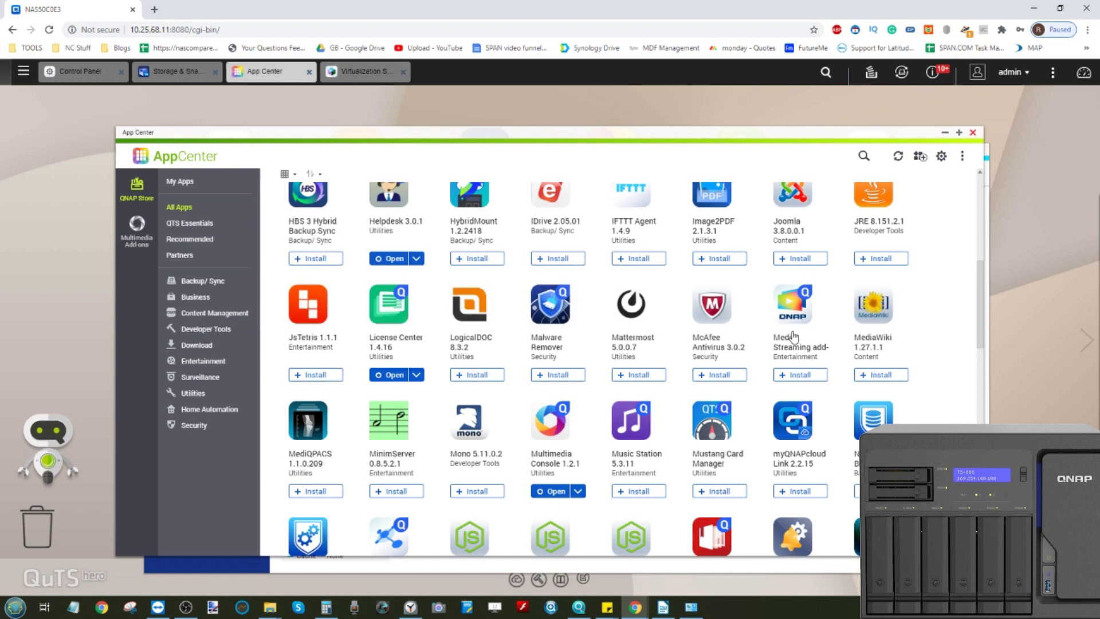
- Scroll App Center's catalogue from AlarmClock down to Qcontactz and QRM, then reopen the main menu
scroll(793, 337, up, 5)
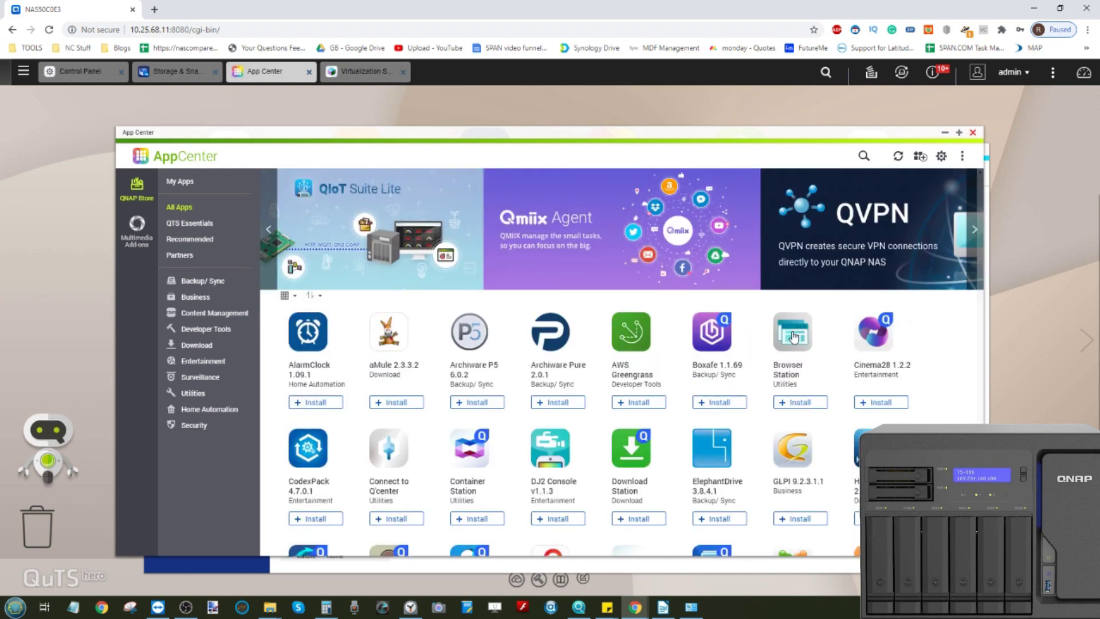
scroll(794, 336, down, 3)
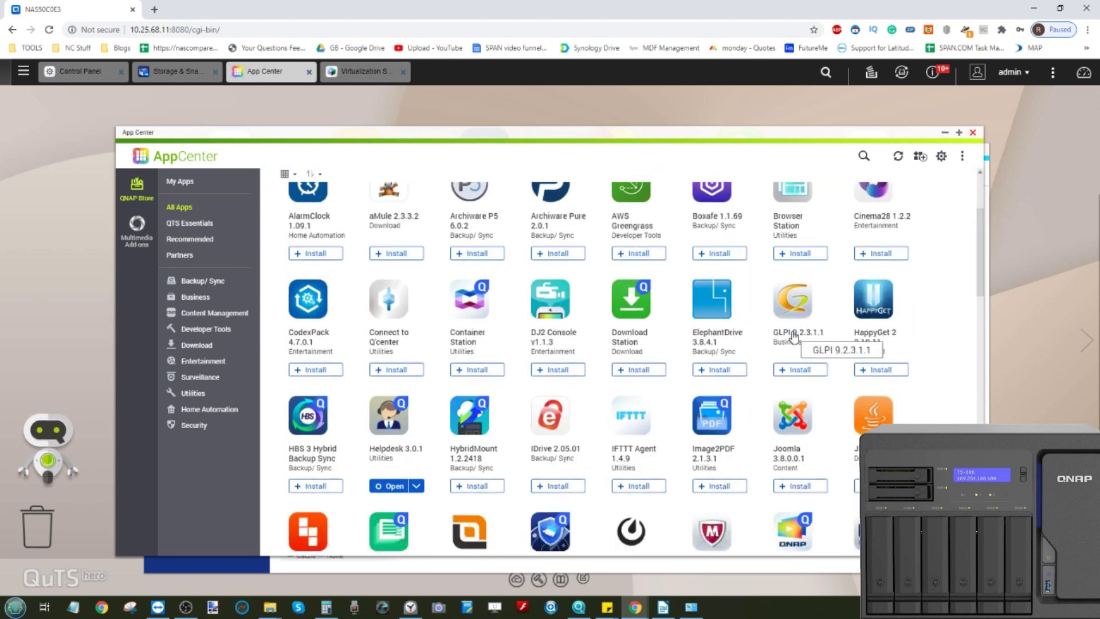
scroll(793, 337, down, 2)
scroll(793, 337, up, 5)
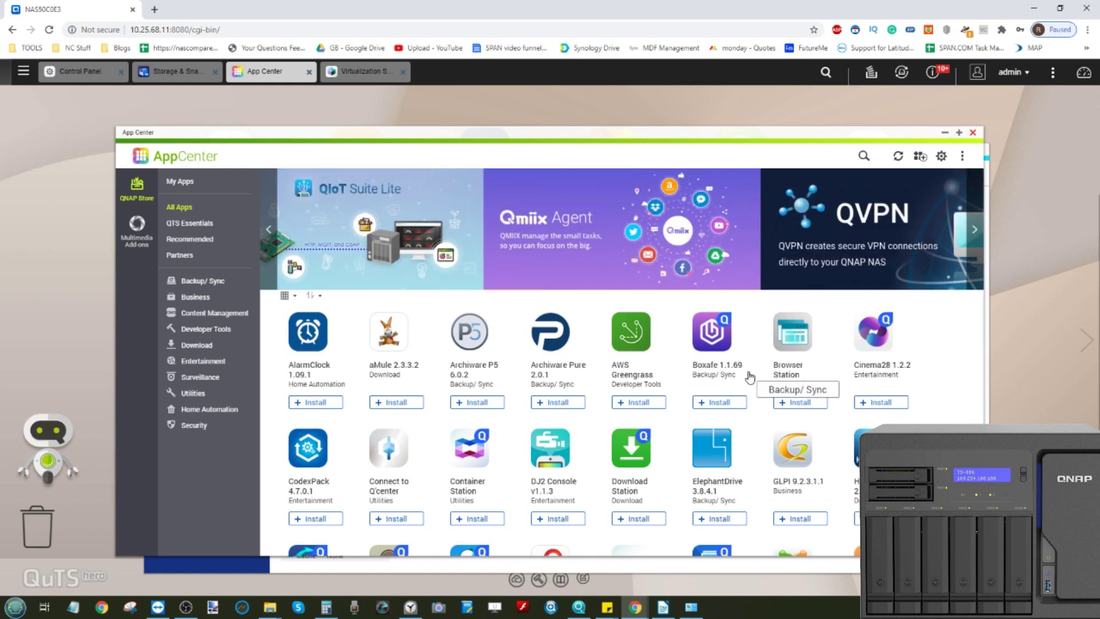
scroll(749, 376, down, 5)
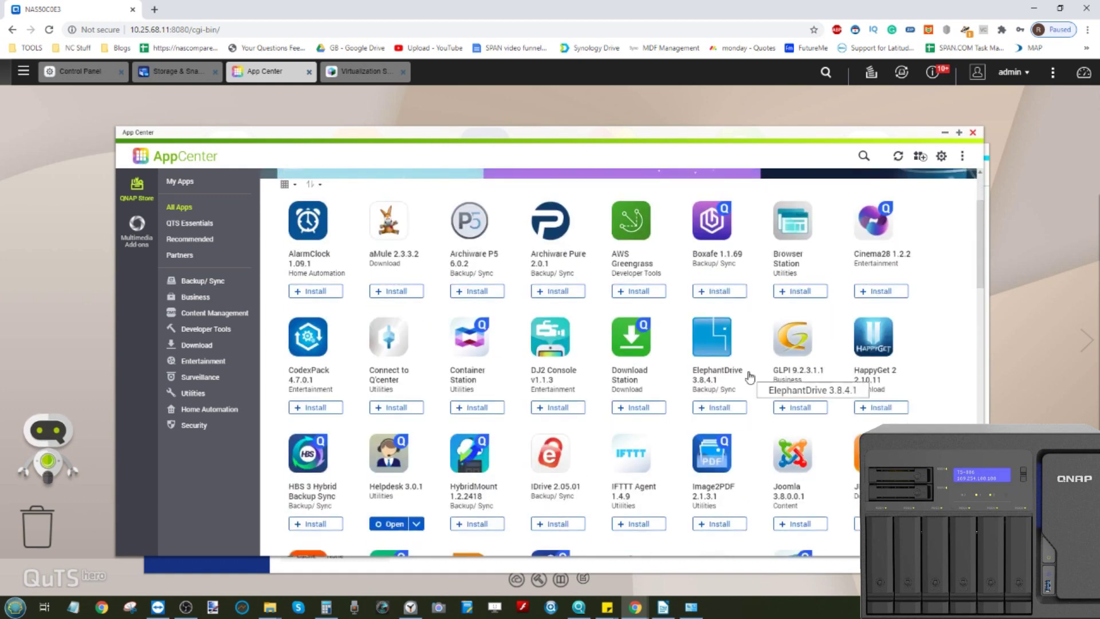
scroll(750, 376, down, 1)
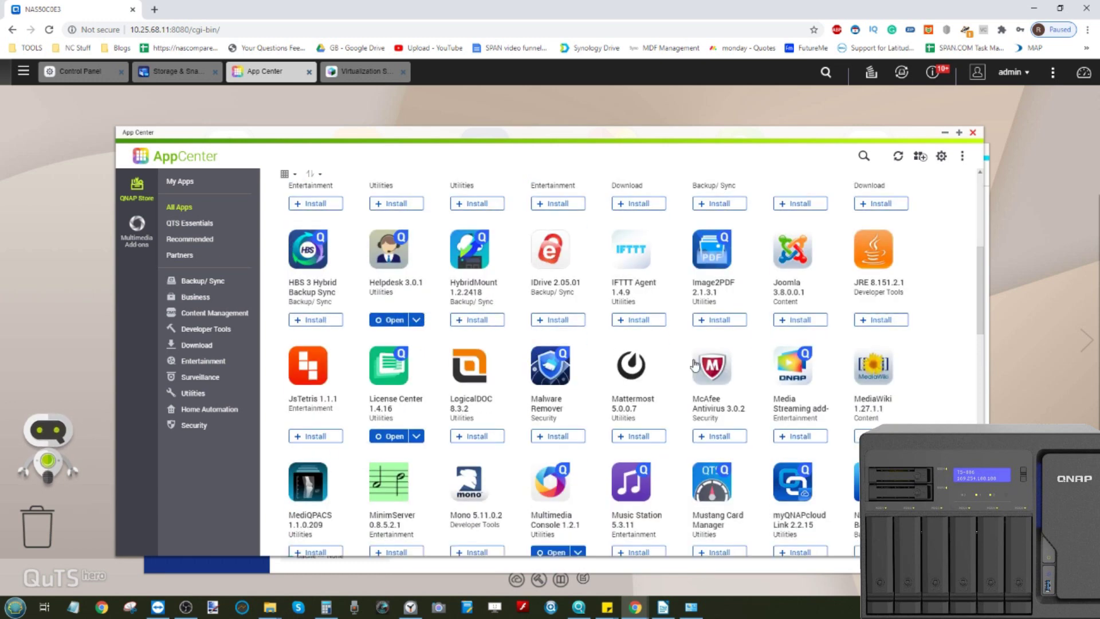
scroll(694, 365, down, 3)
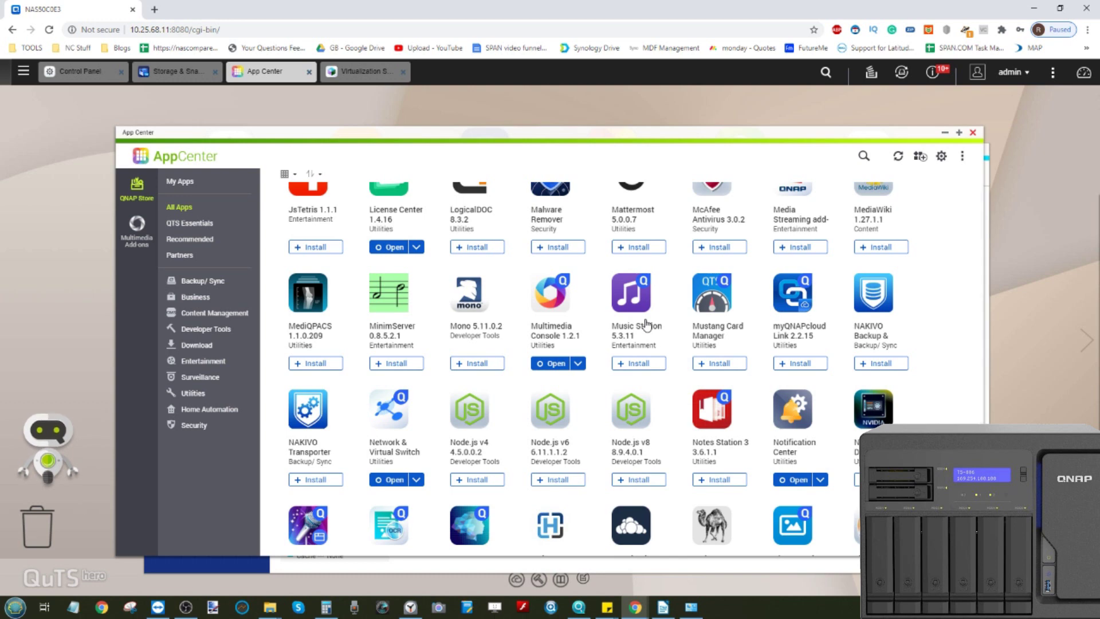
scroll(646, 325, down, 2)
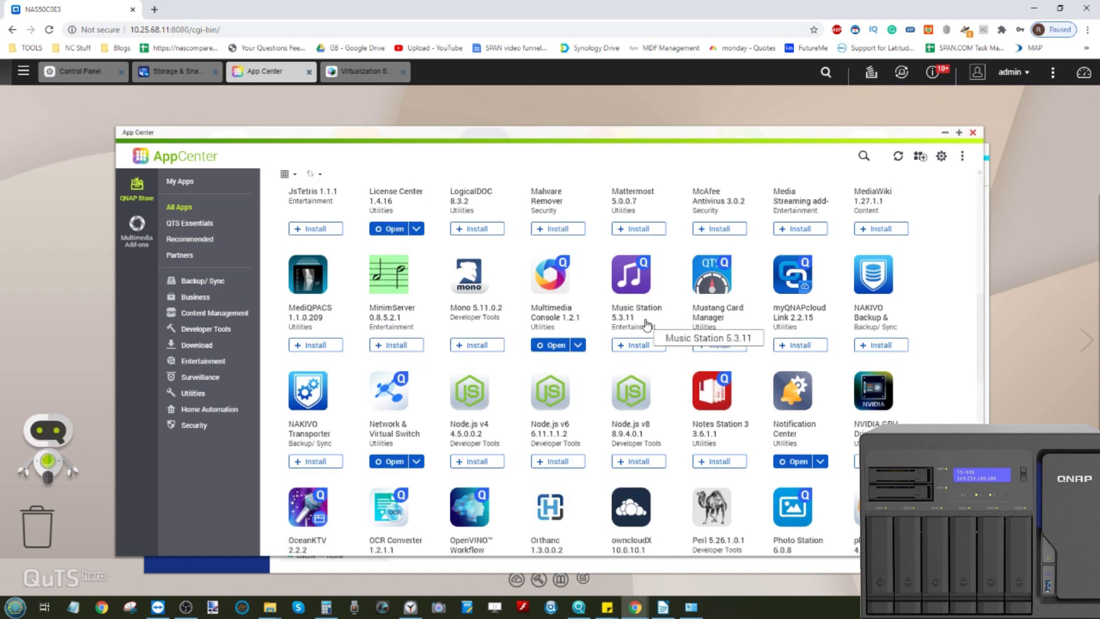
scroll(646, 324, down, 2)
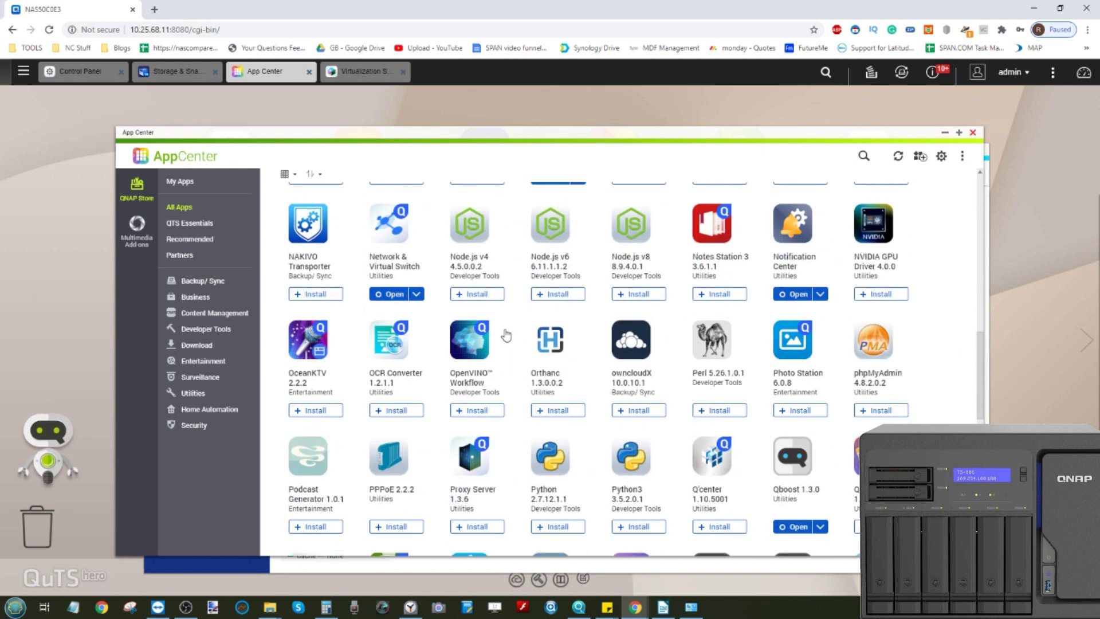
scroll(508, 336, down, 4)
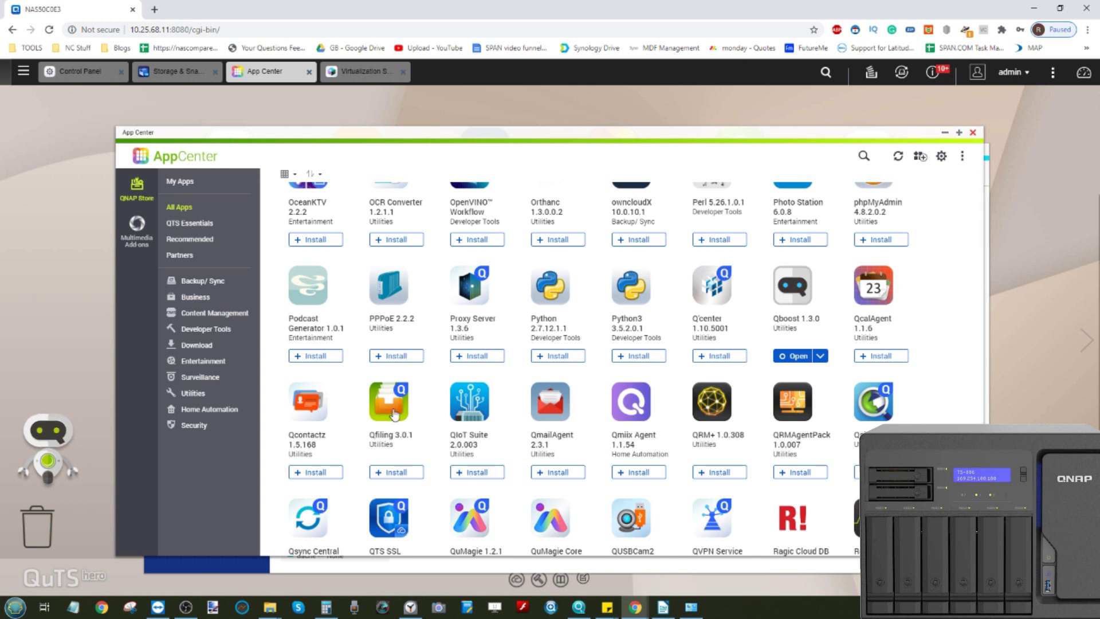
click(23, 71)
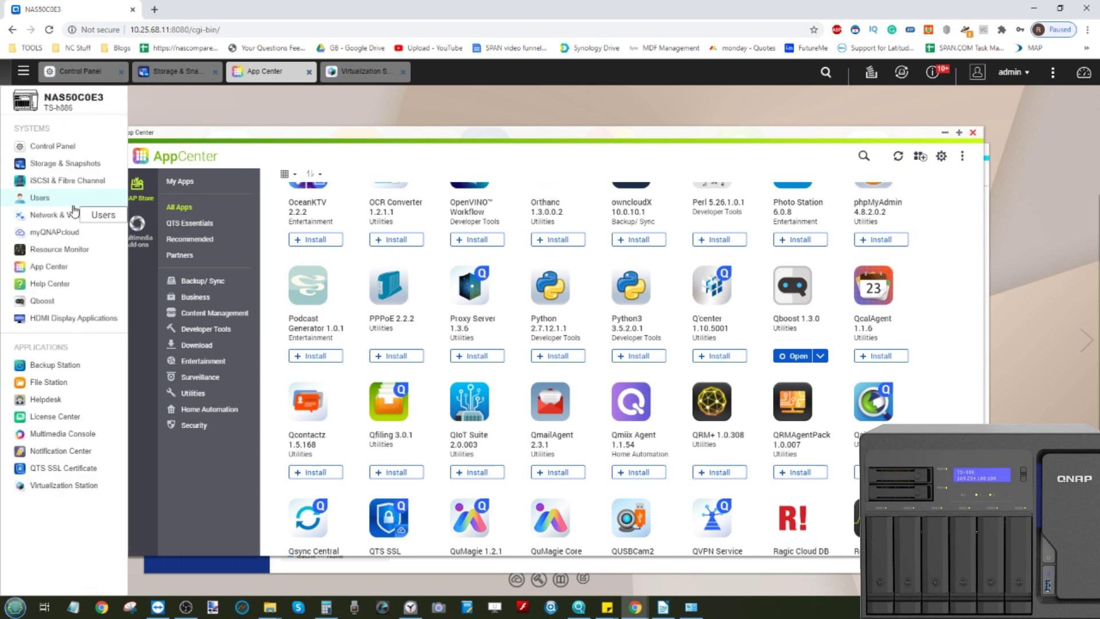
- Open File Station to view the Public share's data folders, then minimize it
click(53, 383)
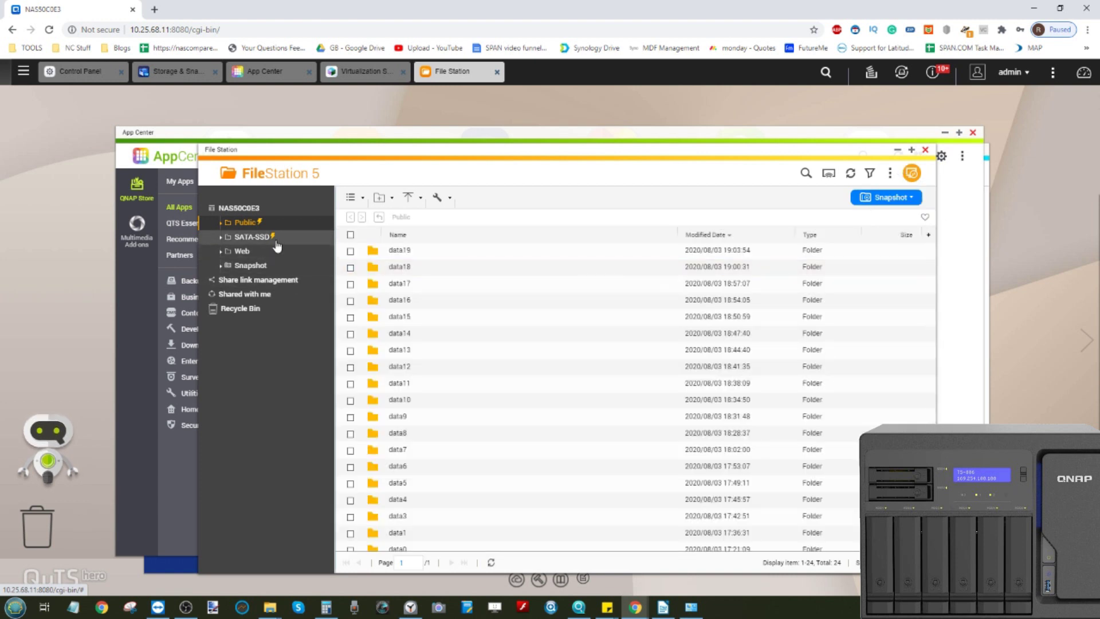
click(897, 149)
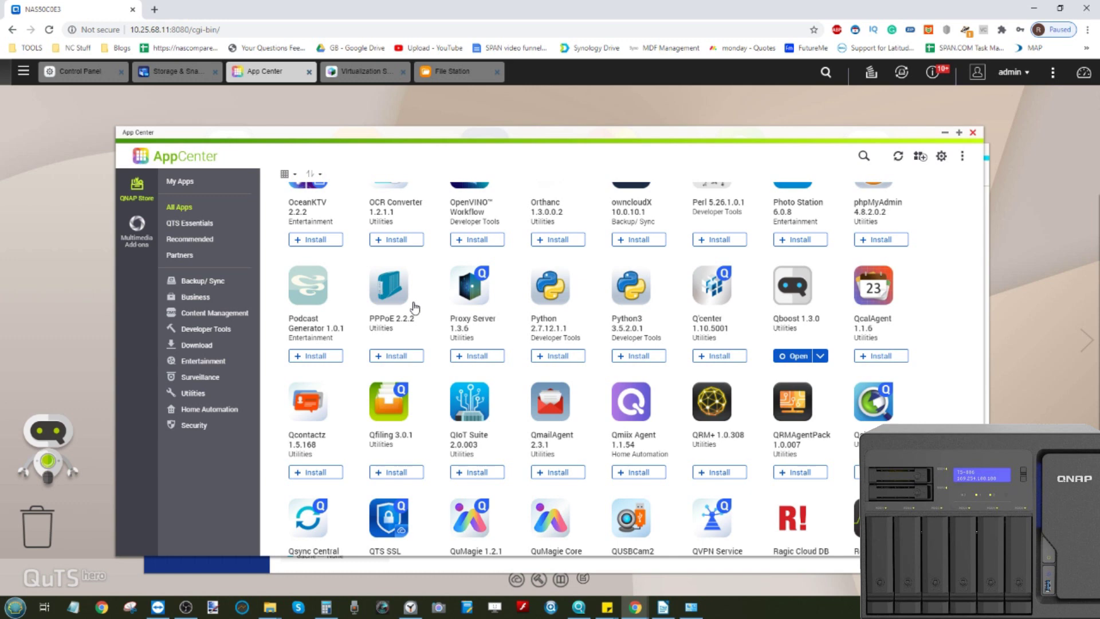
- Scroll up and down through App Center's All Apps catalogue of installable apps
scroll(482, 300, down, 2)
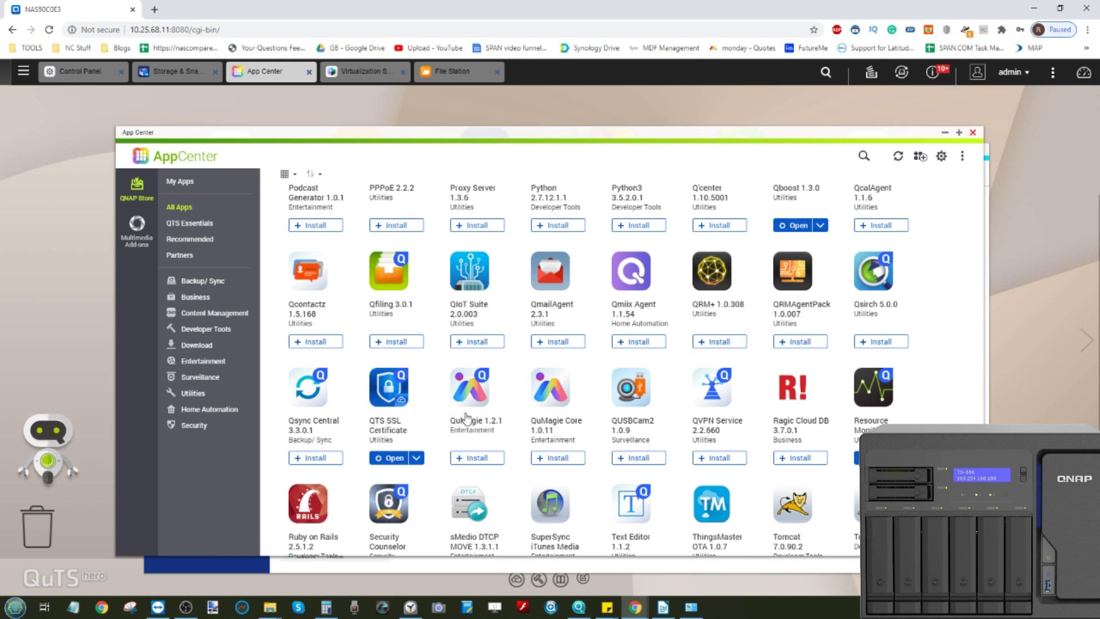
scroll(467, 418, down, 5)
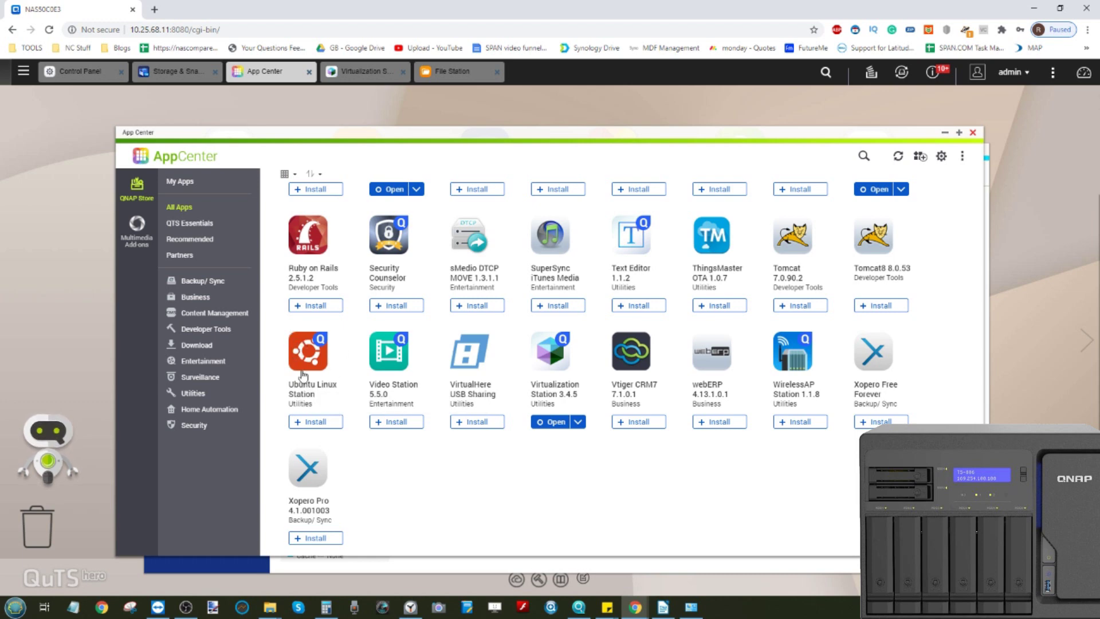
scroll(304, 376, up, 2)
scroll(304, 375, up, 5)
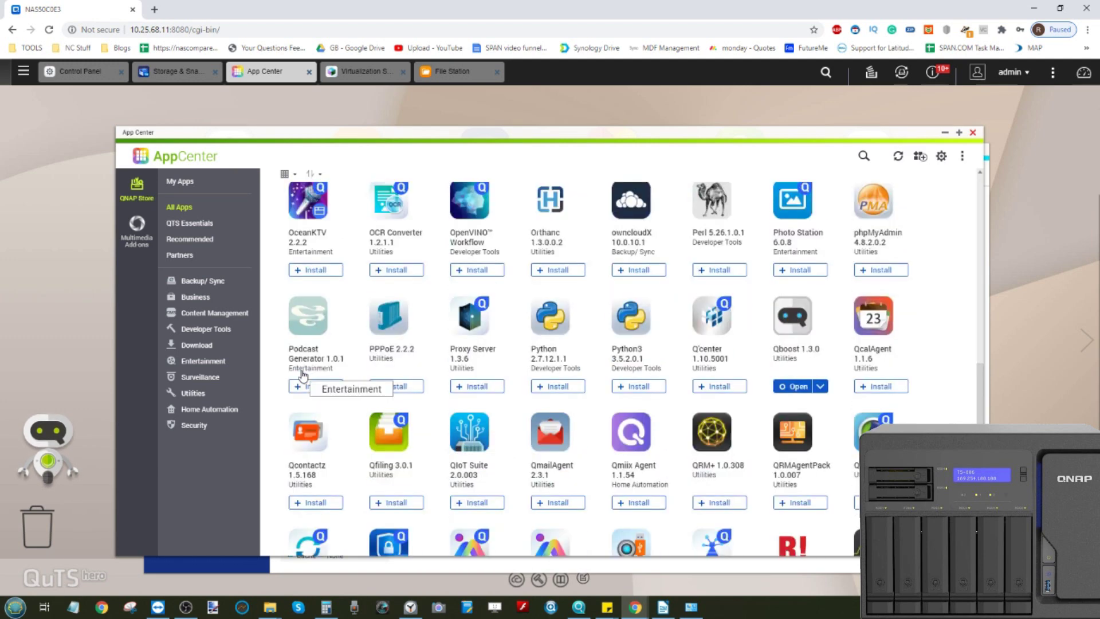
scroll(304, 376, down, 5)
scroll(303, 375, down, 1)
scroll(304, 376, up, 7)
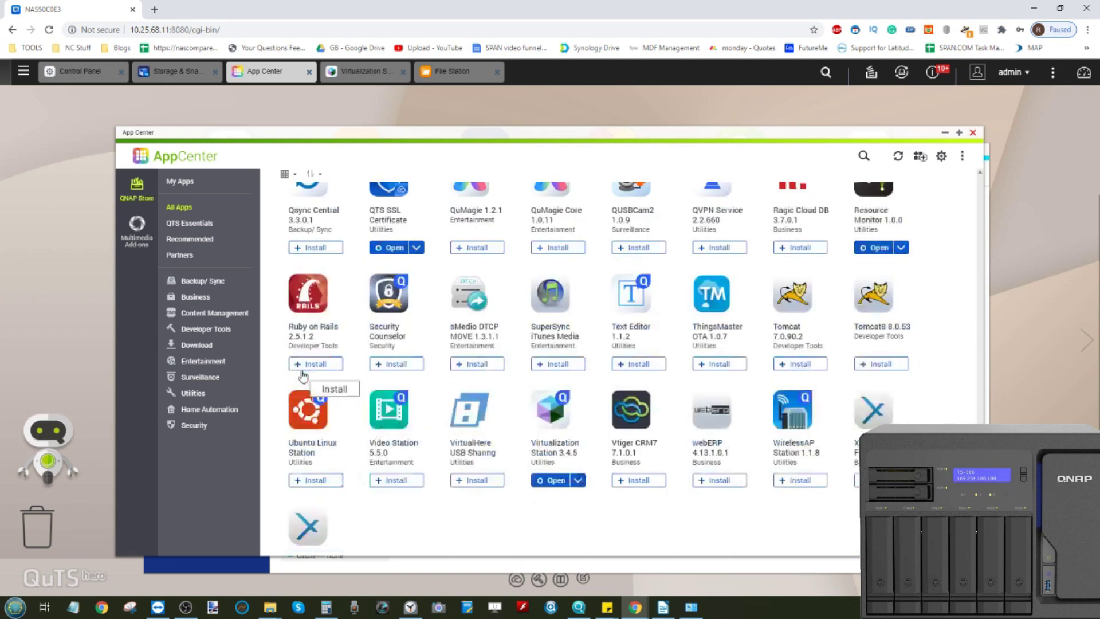
scroll(304, 376, up, 2)
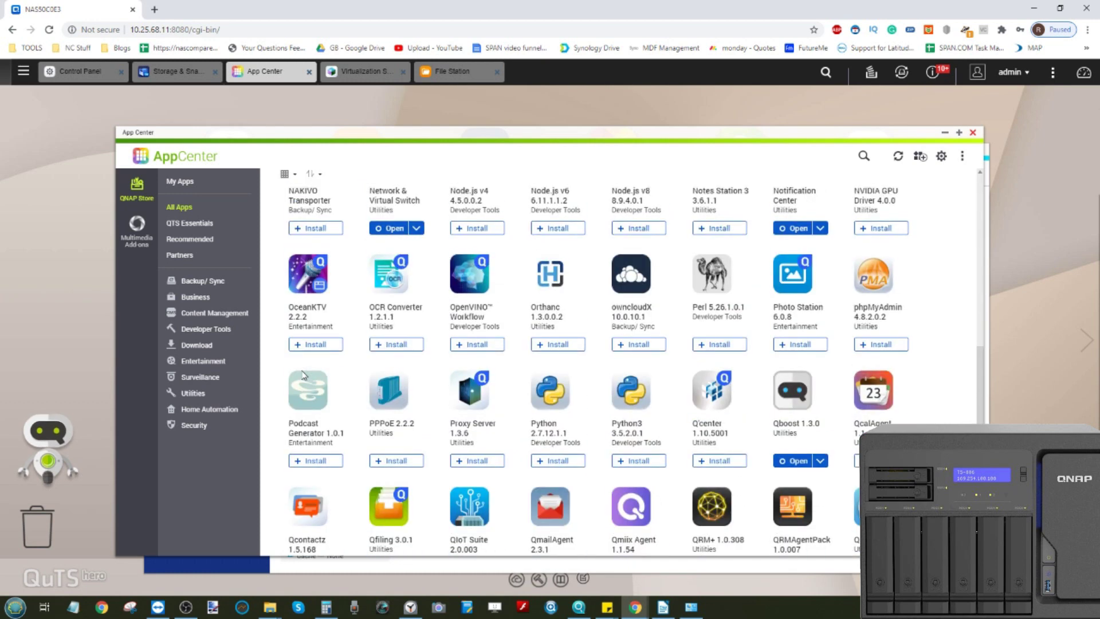
scroll(303, 375, down, 1)
scroll(304, 375, down, 1)
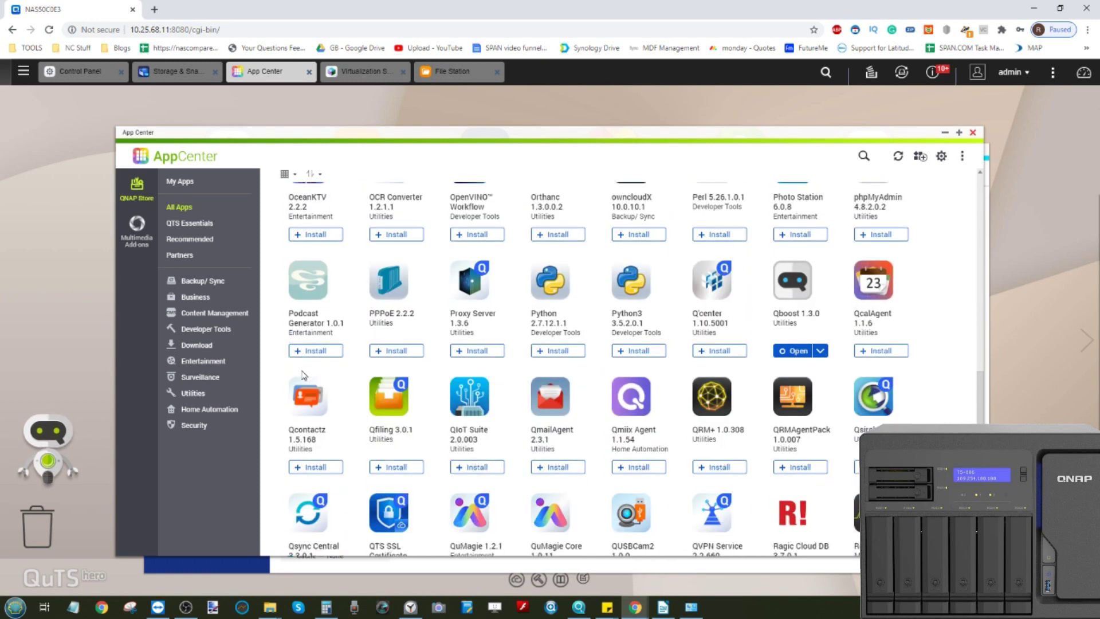
scroll(303, 376, down, 3)
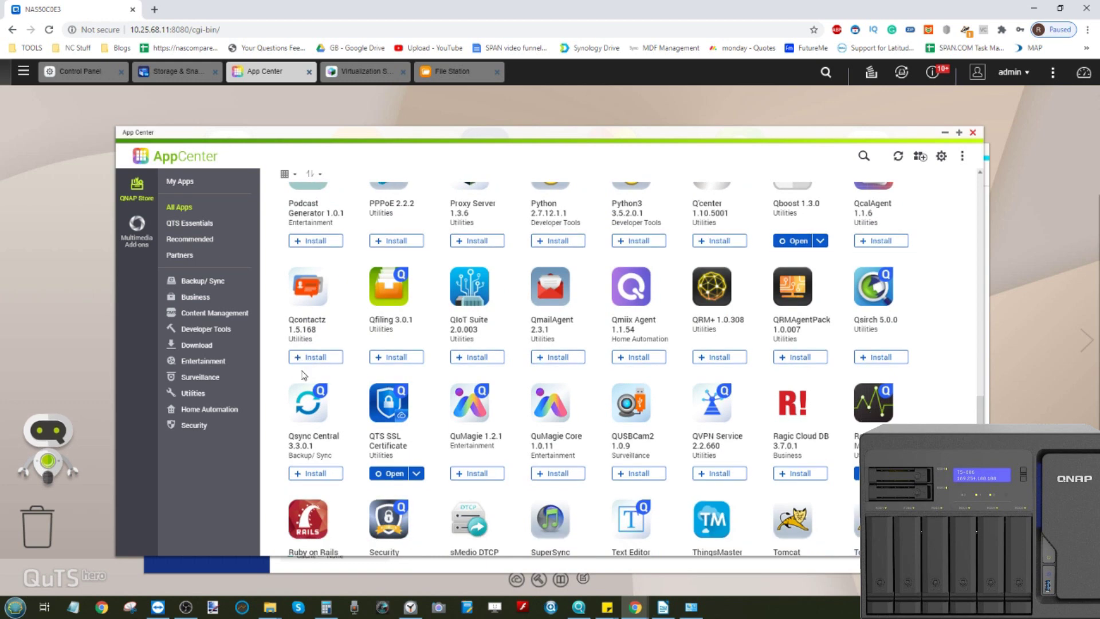
scroll(304, 375, up, 6)
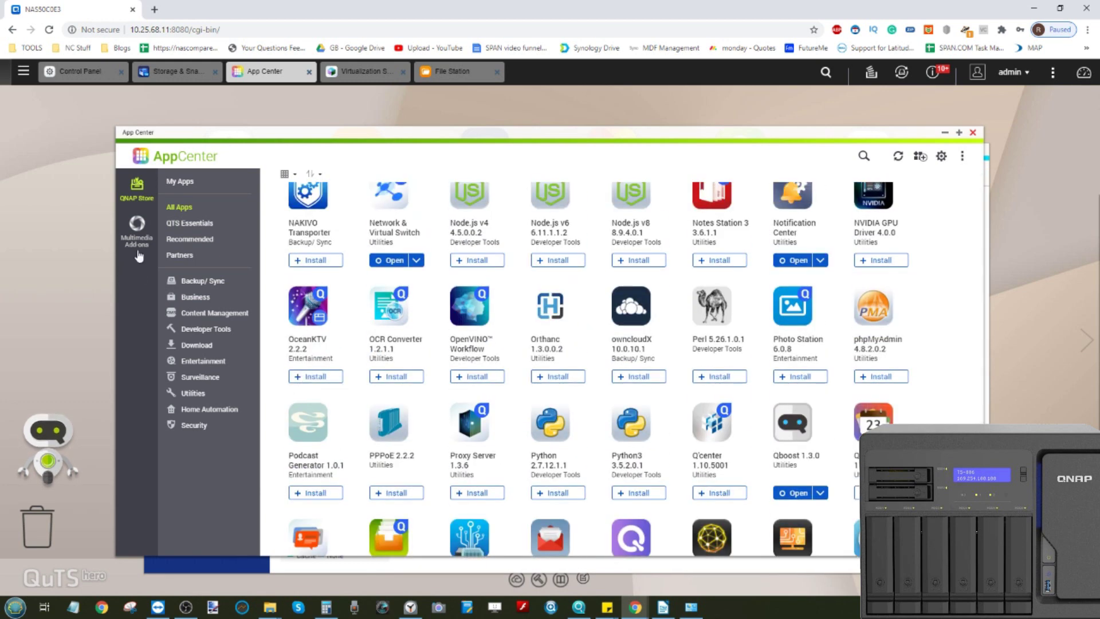
scroll(428, 368, down, 9)
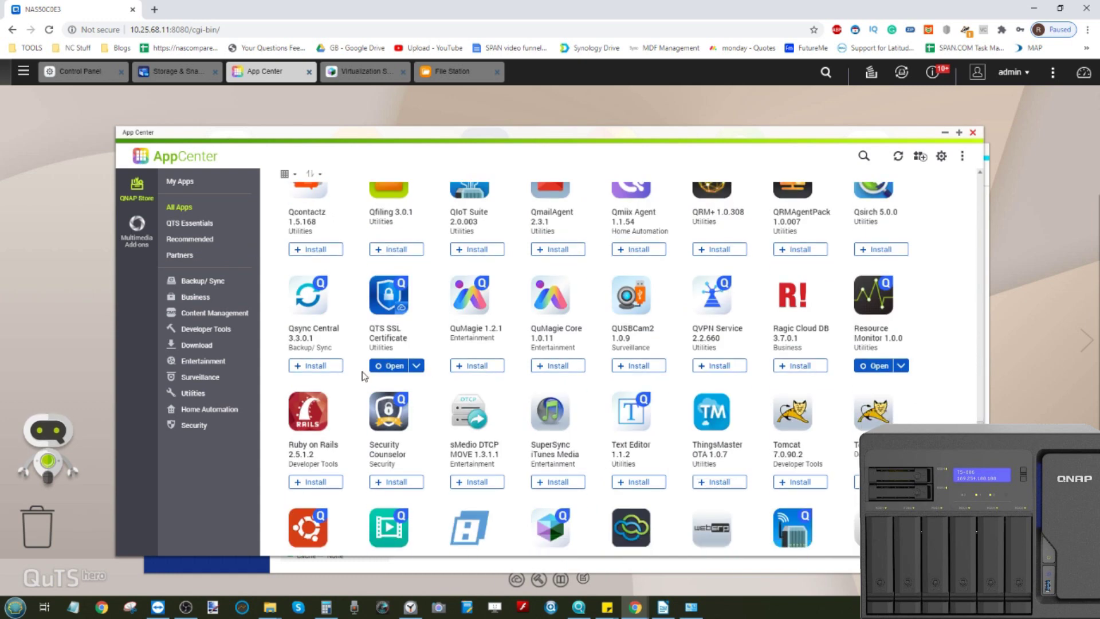
- Filter App Center to Security, then Surveillance, then back to All Apps and scroll to Notification Center
click(195, 425)
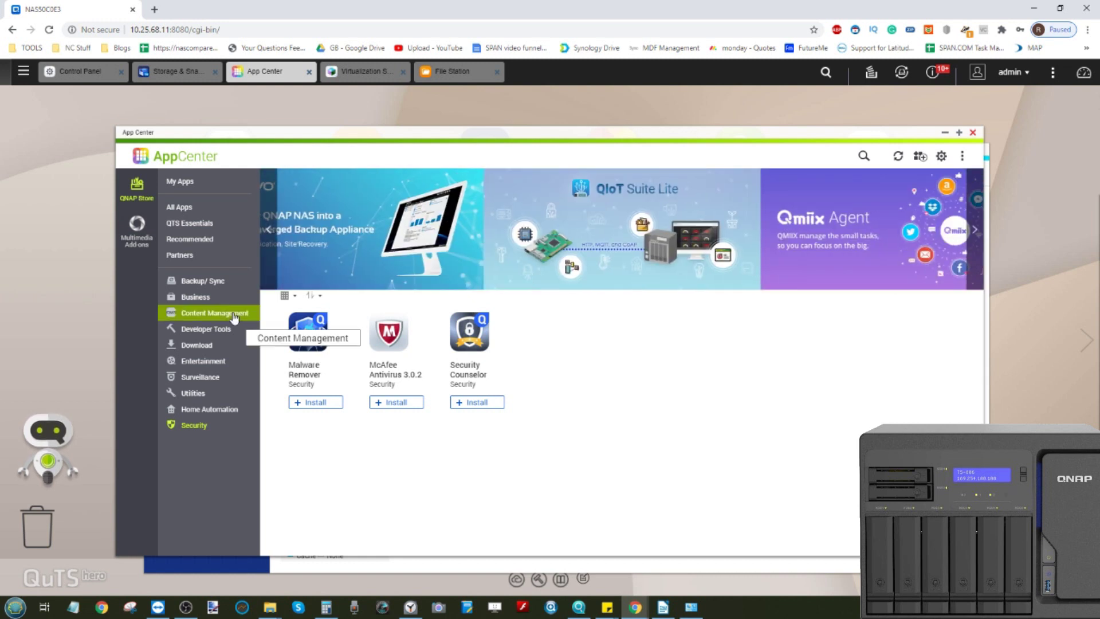
click(201, 378)
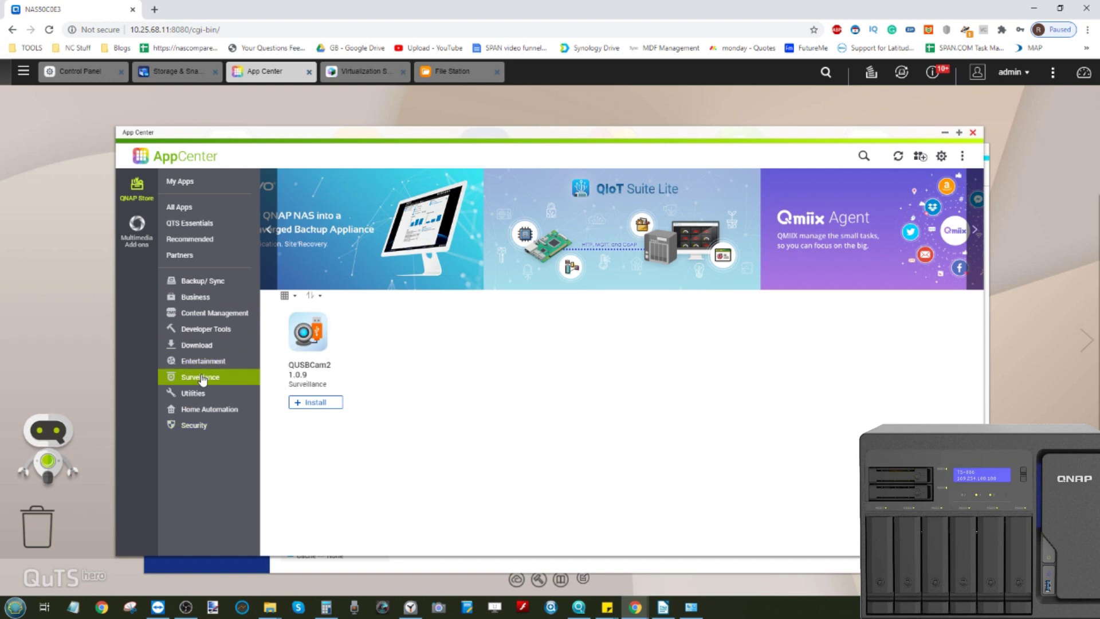
click(197, 210)
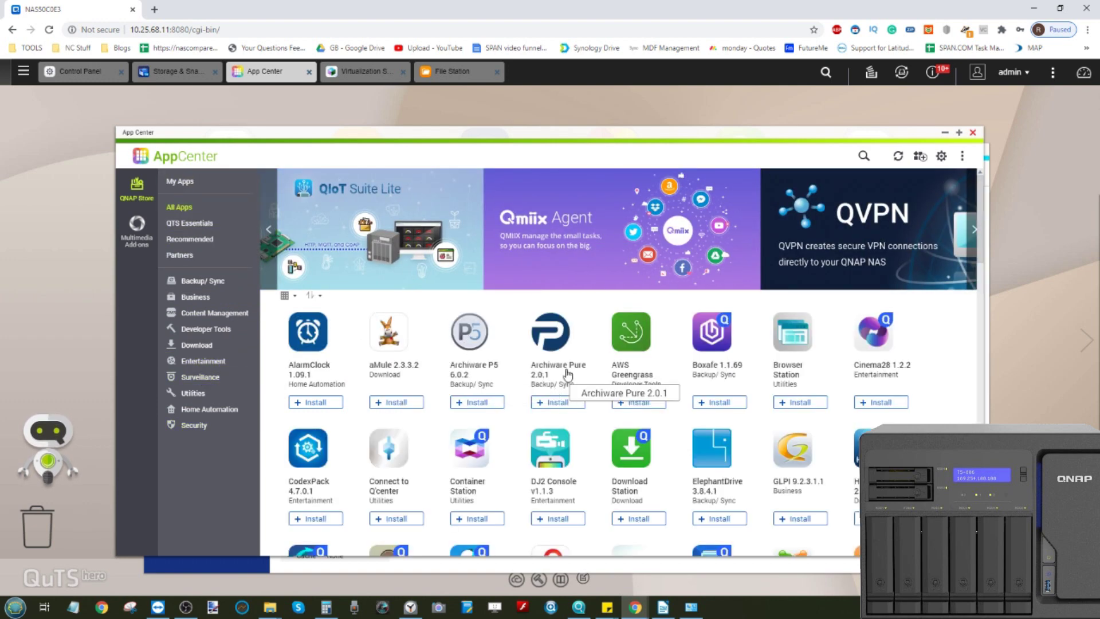
scroll(567, 372, down, 5)
scroll(567, 375, down, 1)
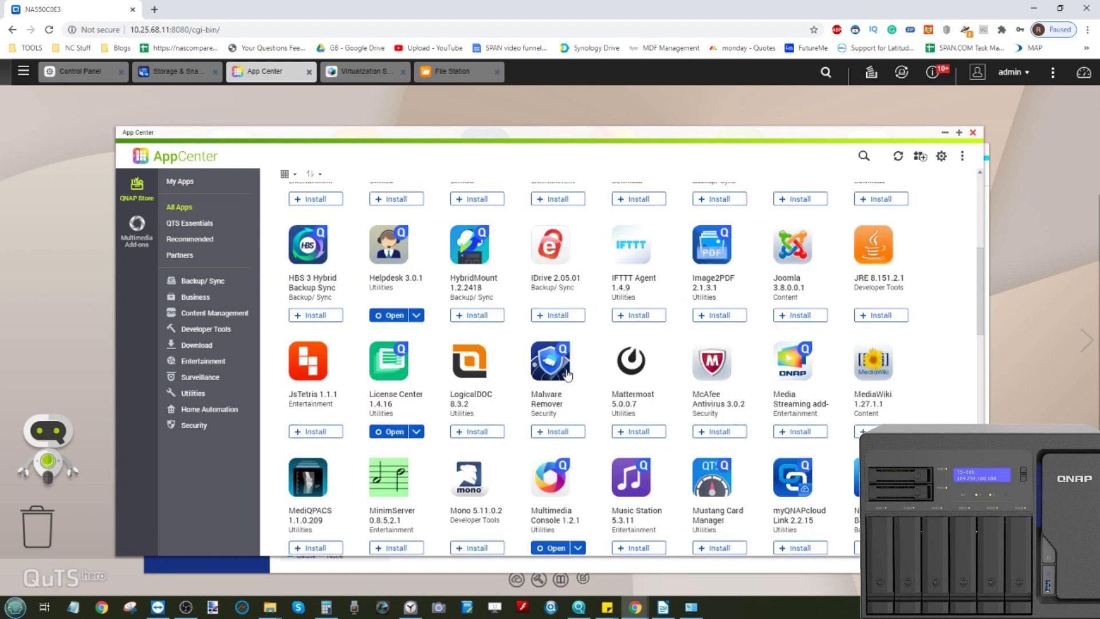
scroll(567, 375, down, 2)
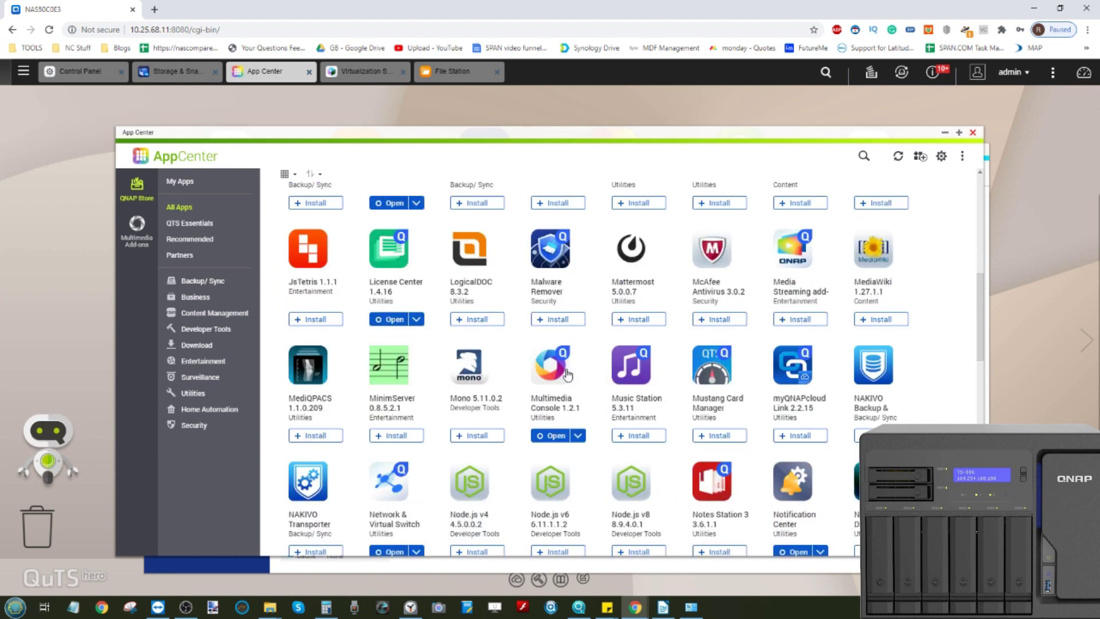
scroll(567, 374, down, 2)
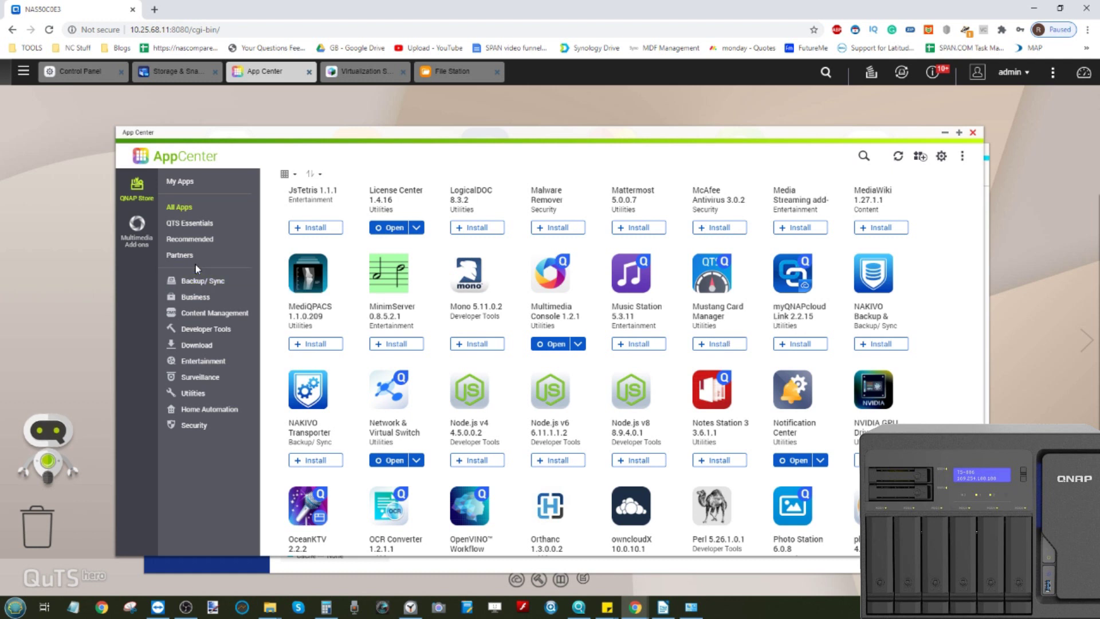
- Close App Center, switch to Virtualization Station, dismiss the VM Marketplace intro, and open Create VM
click(977, 134)
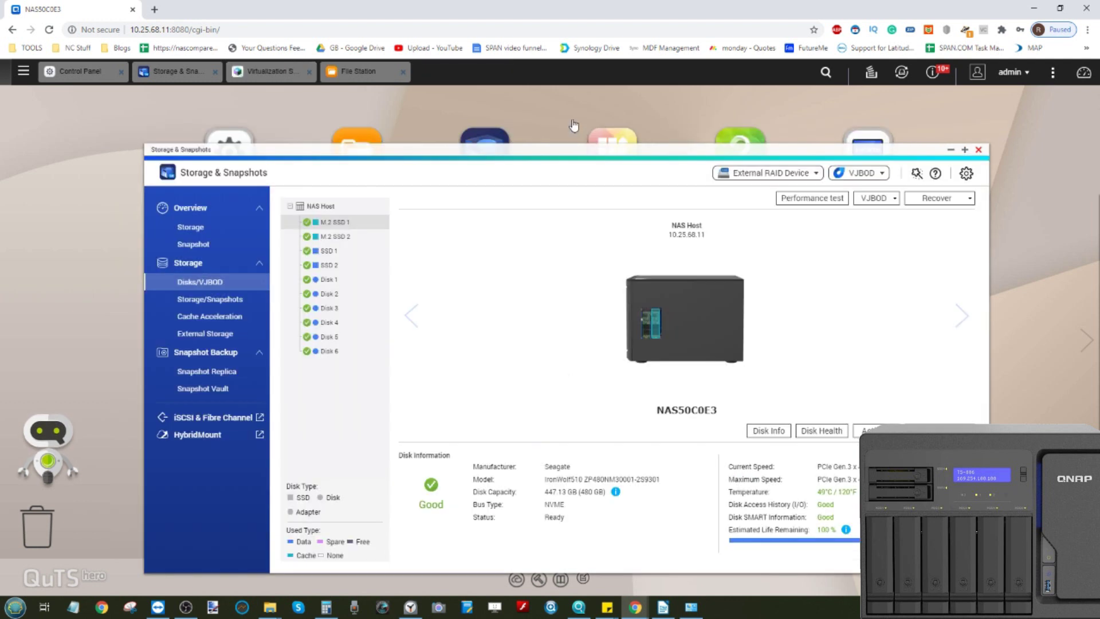
click(292, 82)
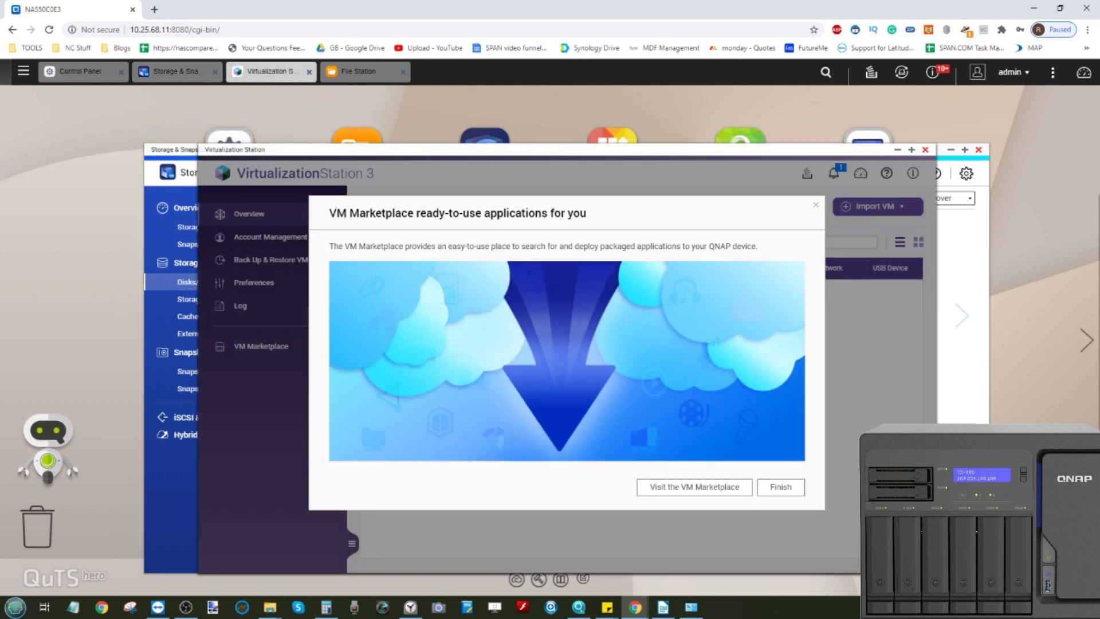
click(768, 486)
click(604, 397)
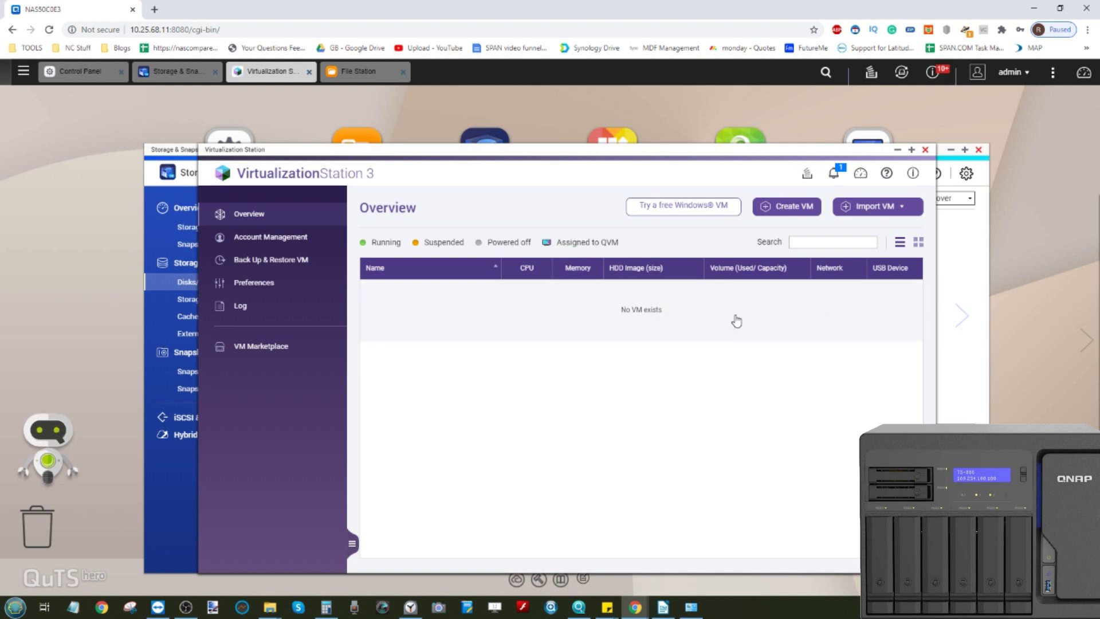
click(808, 210)
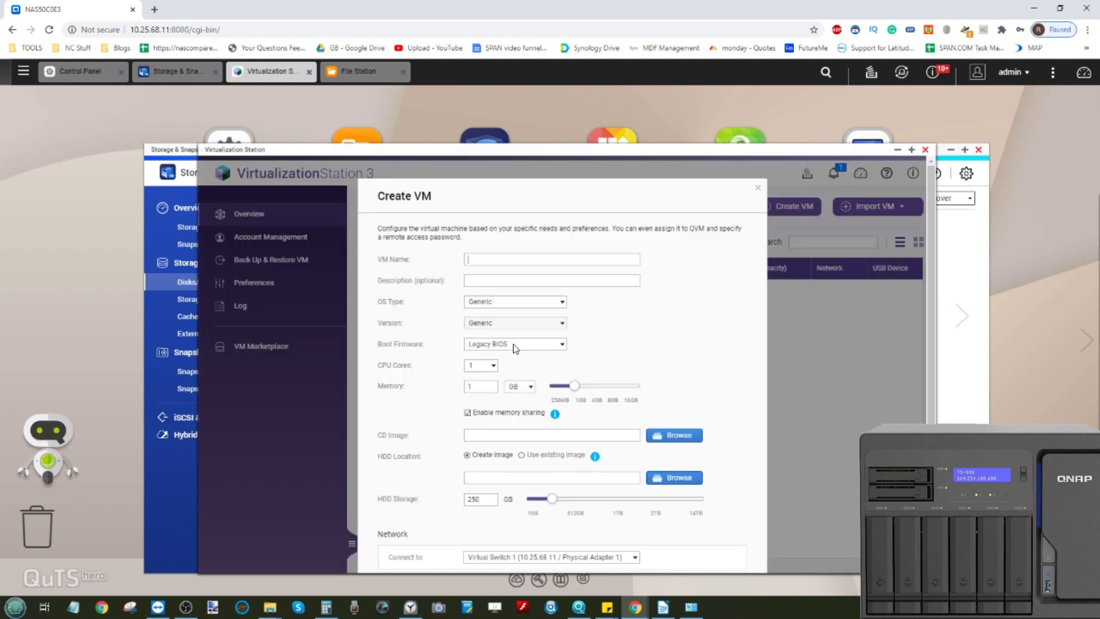
- Cancel the Create VM form, then view and dismiss the free Windows VM download offer
click(758, 188)
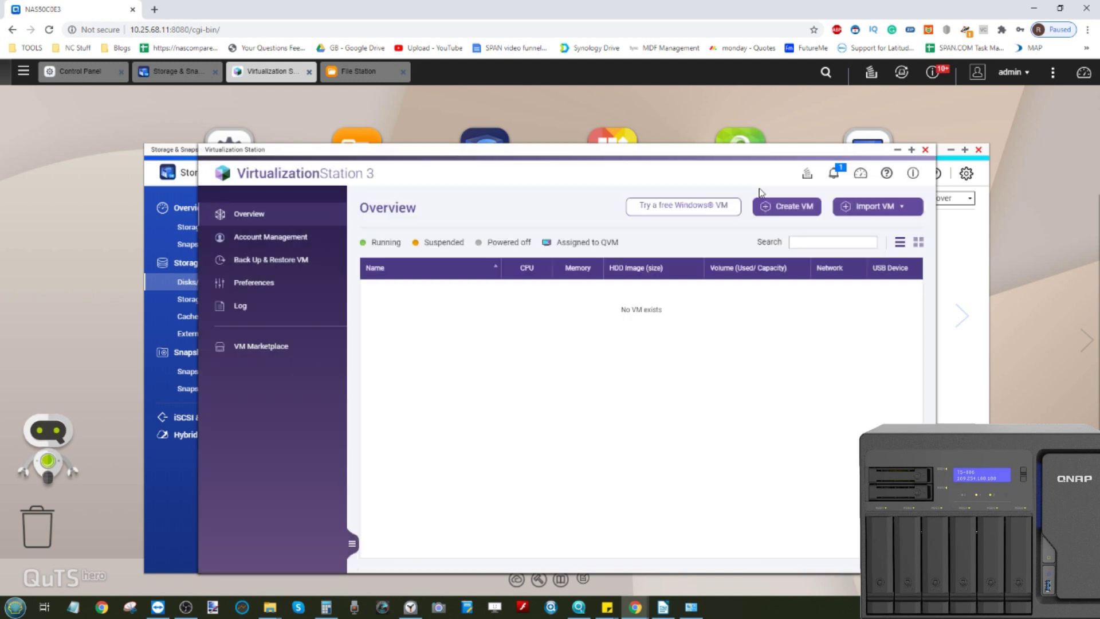
click(683, 208)
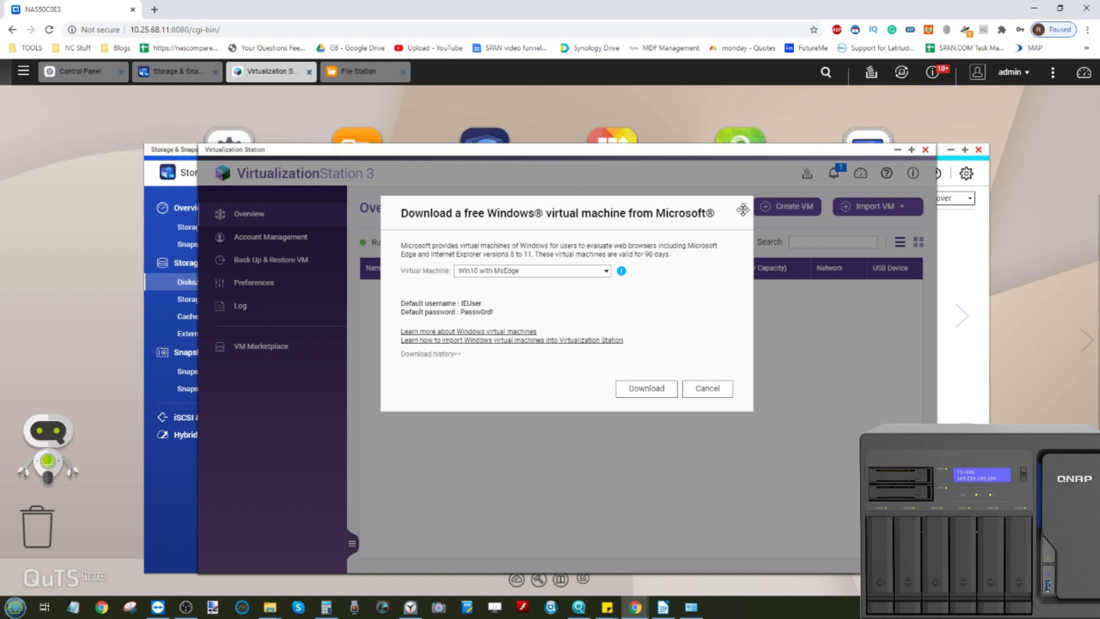
click(742, 209)
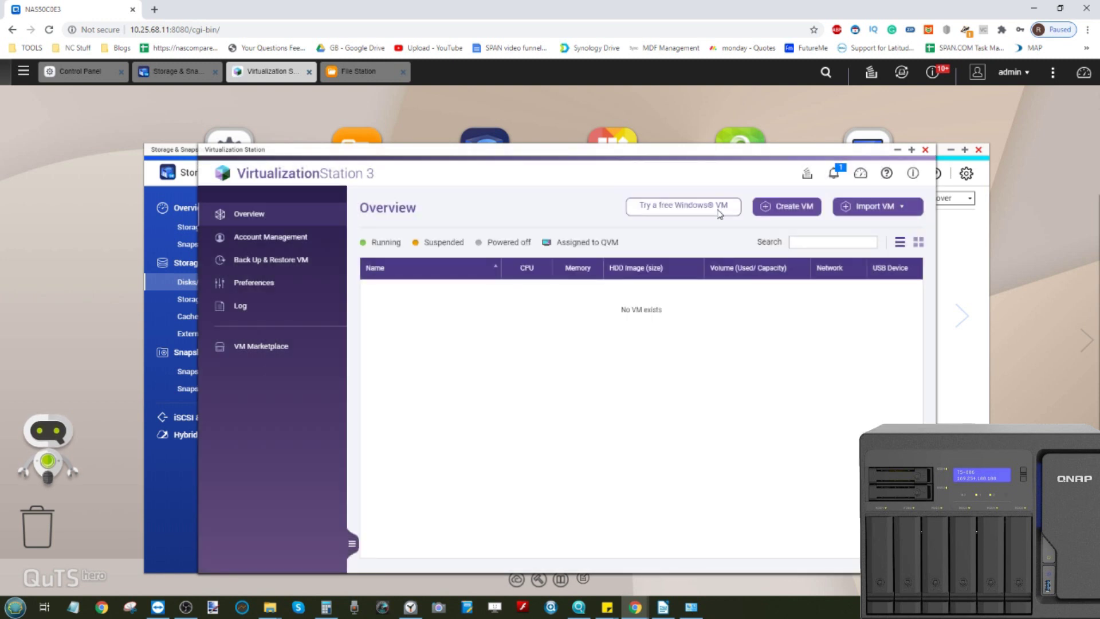
- Open Back Up & Restore VM, then browse VM Marketplace appliances like pfSense, Zabbix and QuTScloud
click(284, 261)
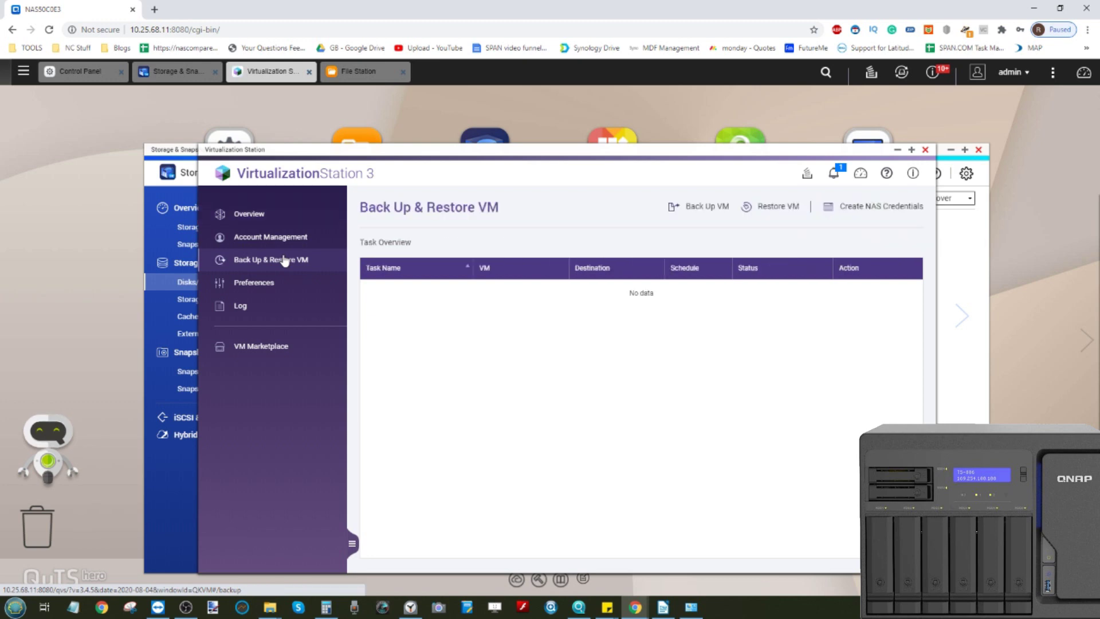
click(261, 344)
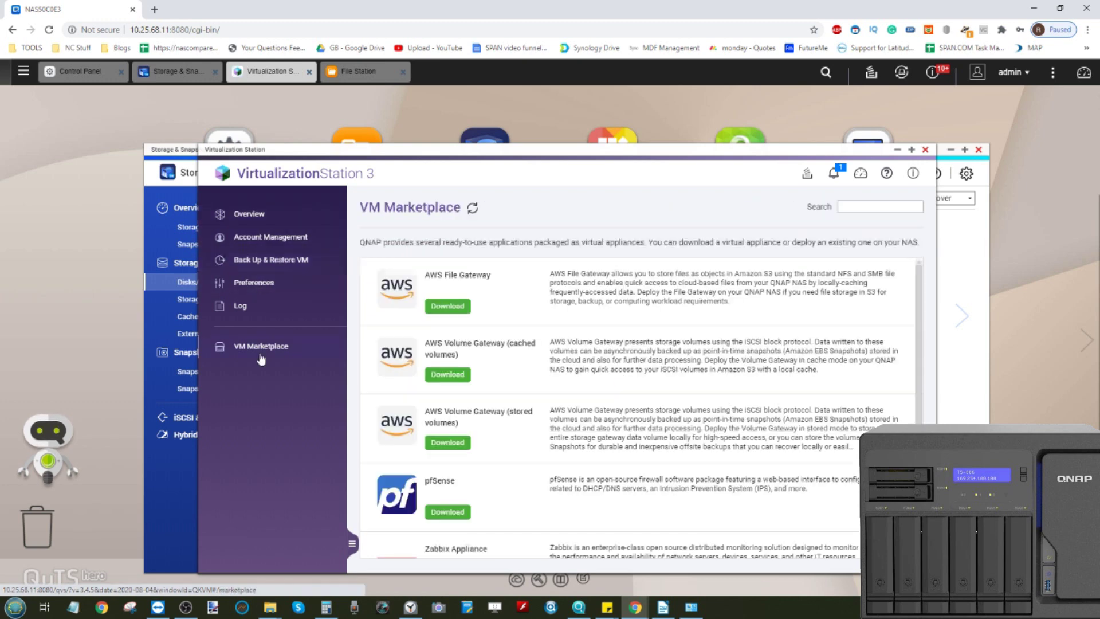
scroll(484, 312, down, 2)
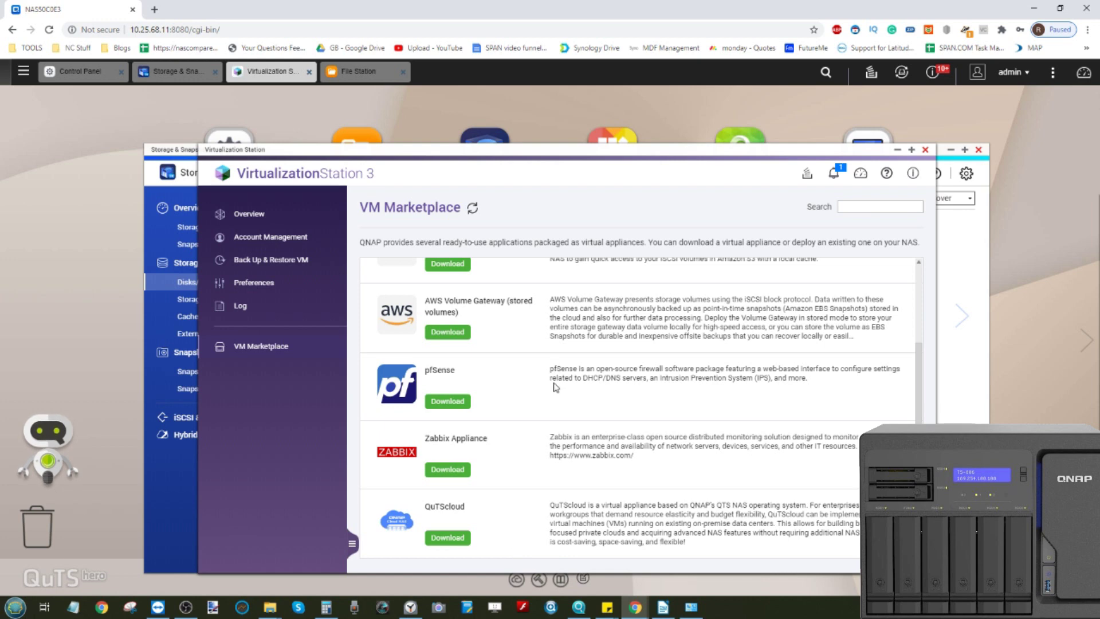
scroll(554, 388, up, 2)
scroll(554, 388, down, 2)
- Close Virtualization Station and Storage & Snapshots, browse Public in File Station, then close it
click(924, 150)
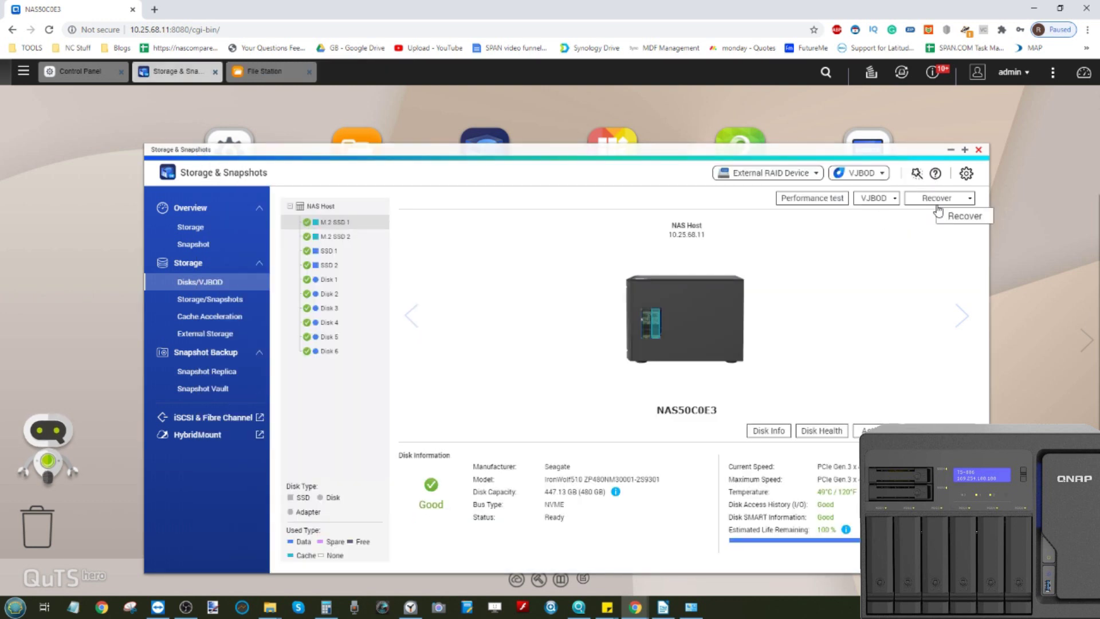
click(978, 150)
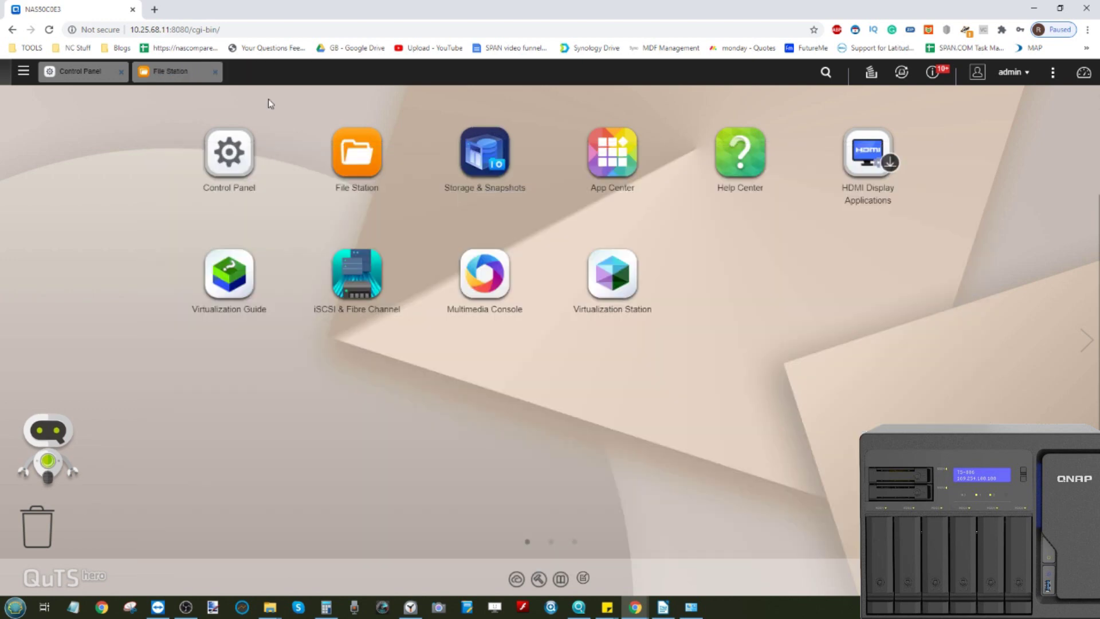
click(170, 71)
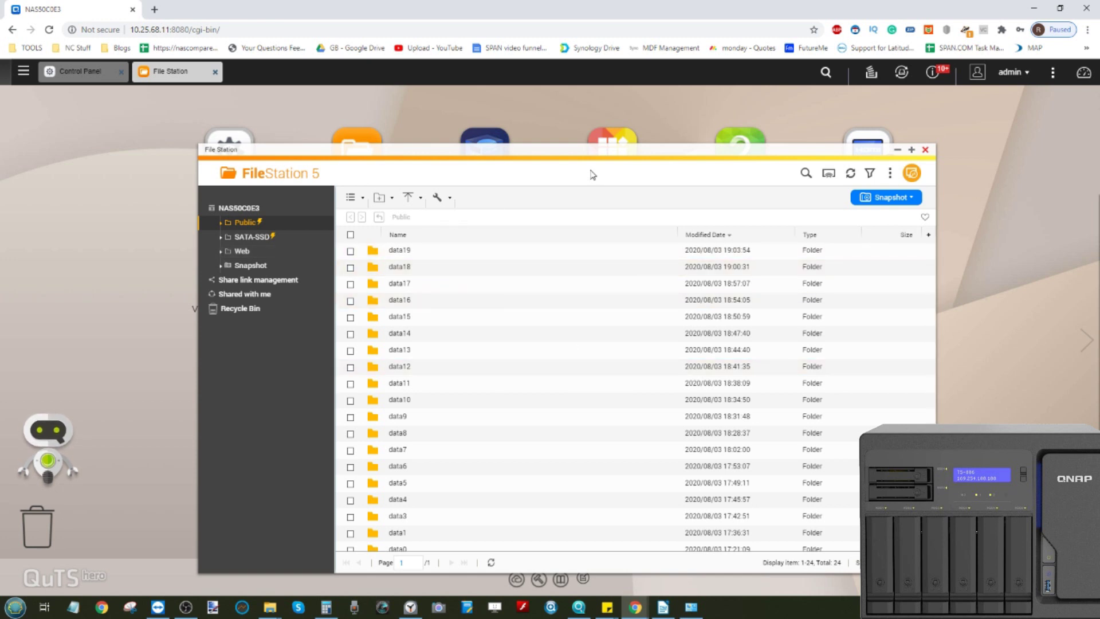
drag(745, 250, 401, 252)
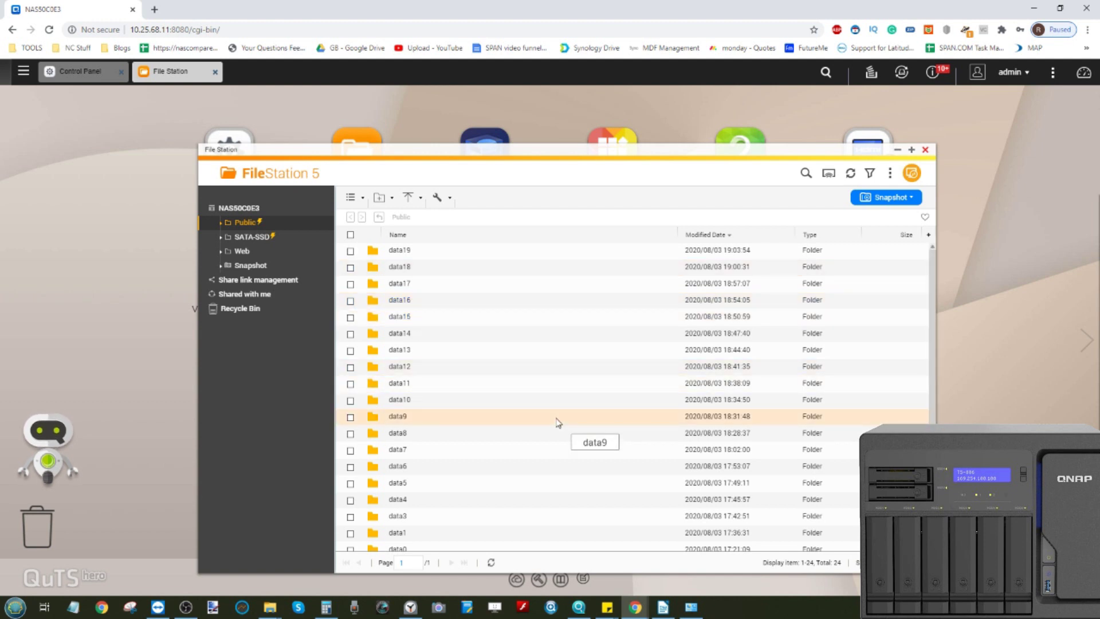
scroll(559, 422, down, 3)
scroll(558, 423, up, 3)
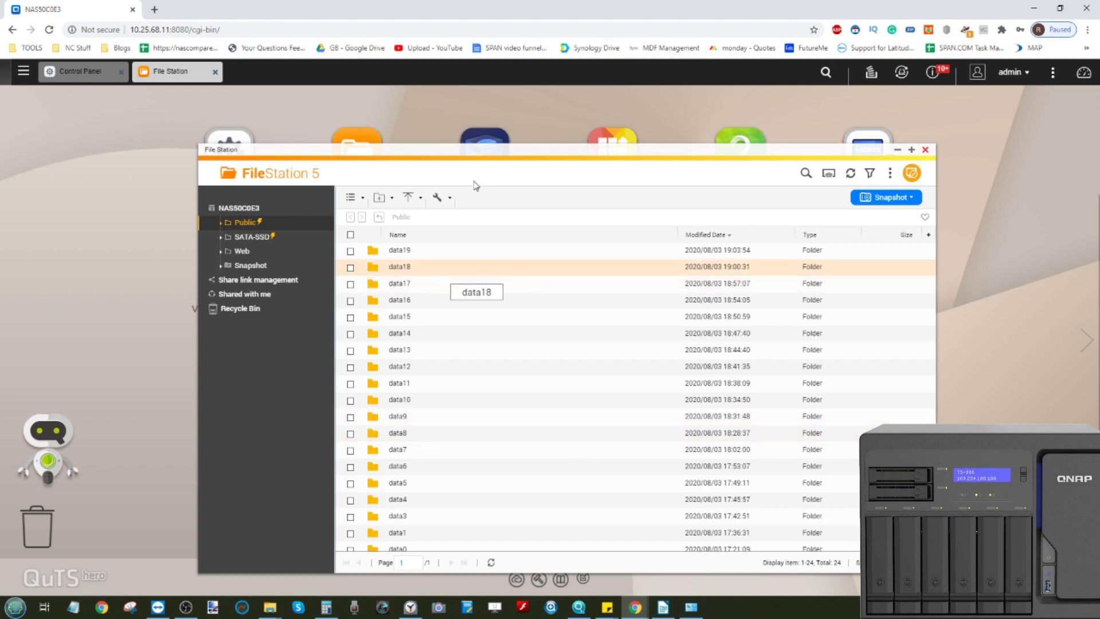
click(925, 149)
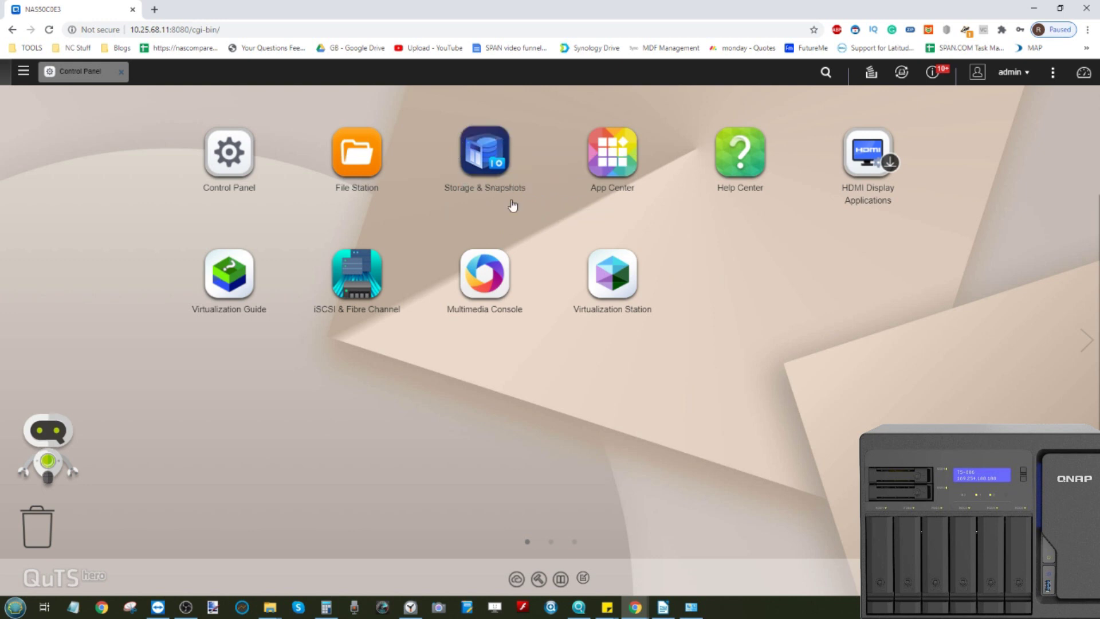
click(504, 166)
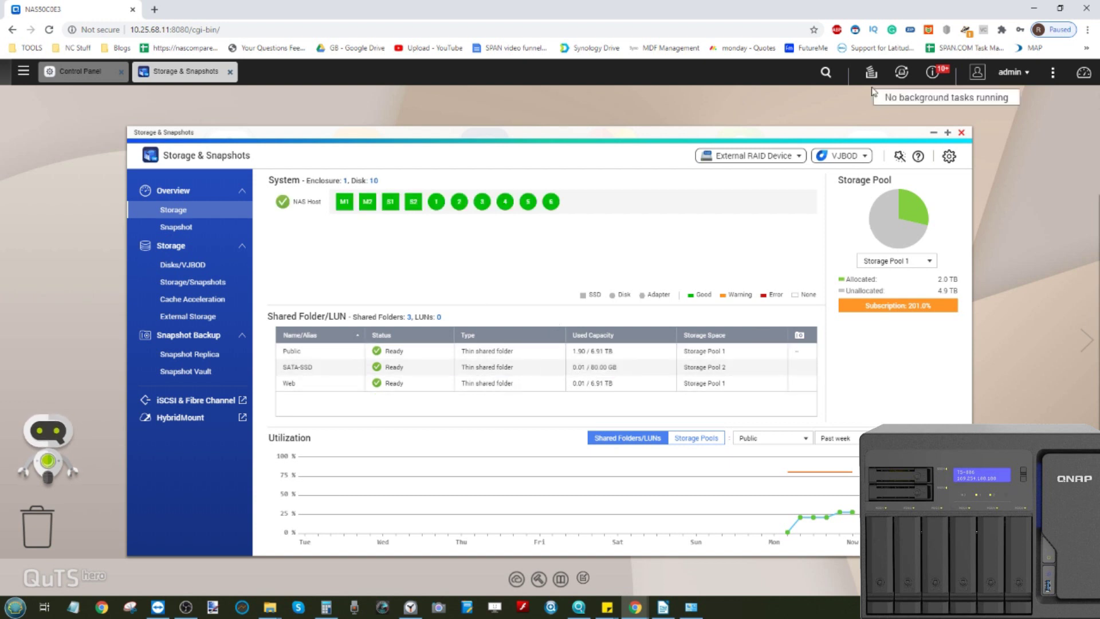
click(962, 132)
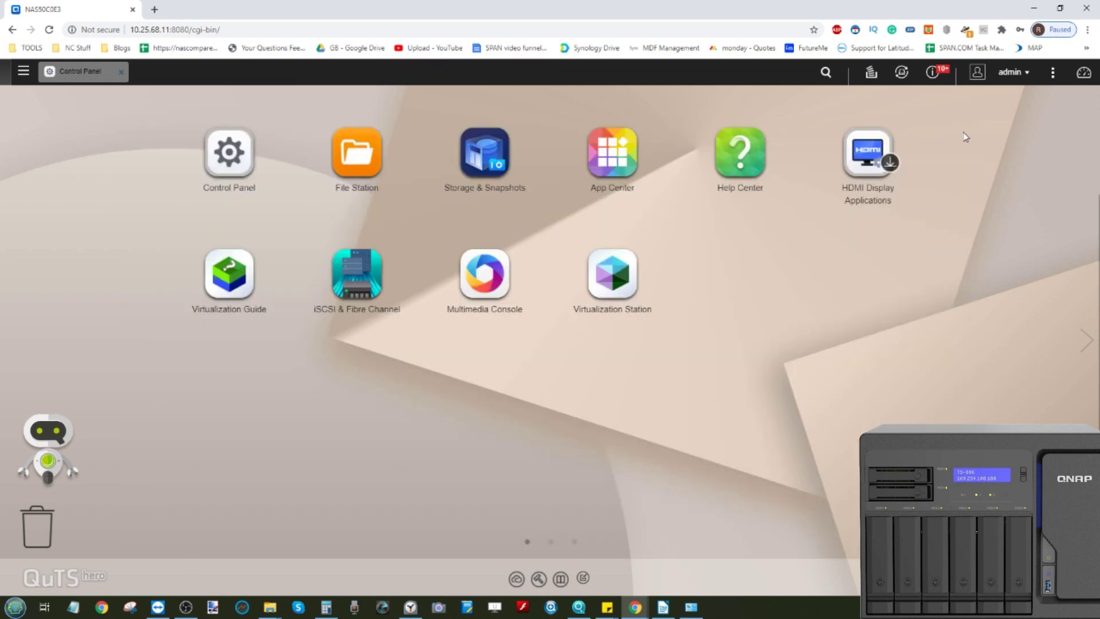